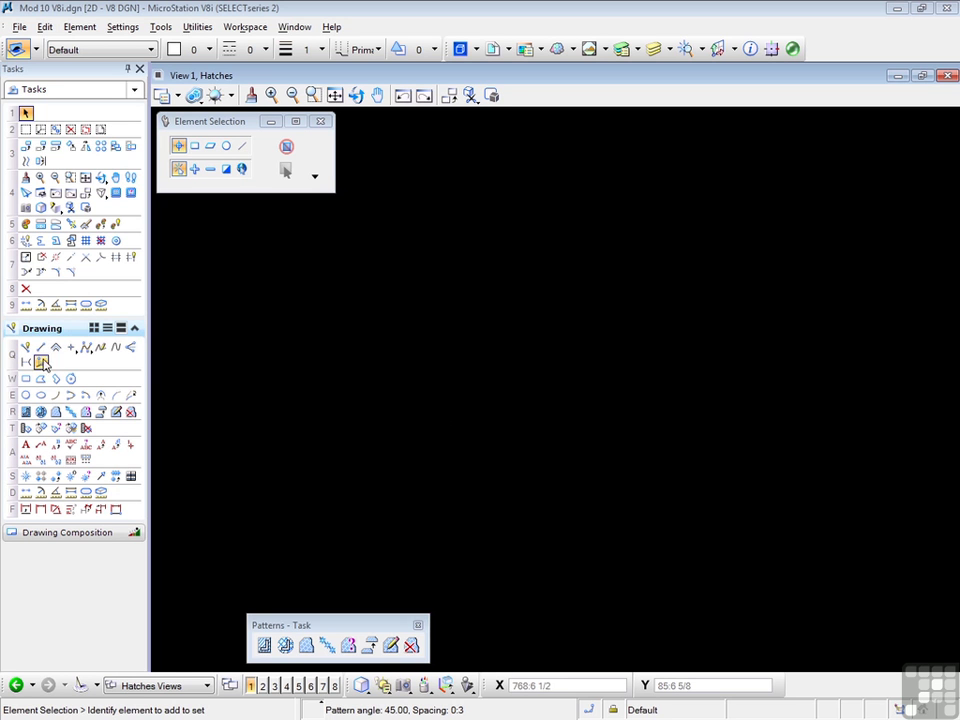
- Draw a circle by picking its centre and radius
click(26, 395)
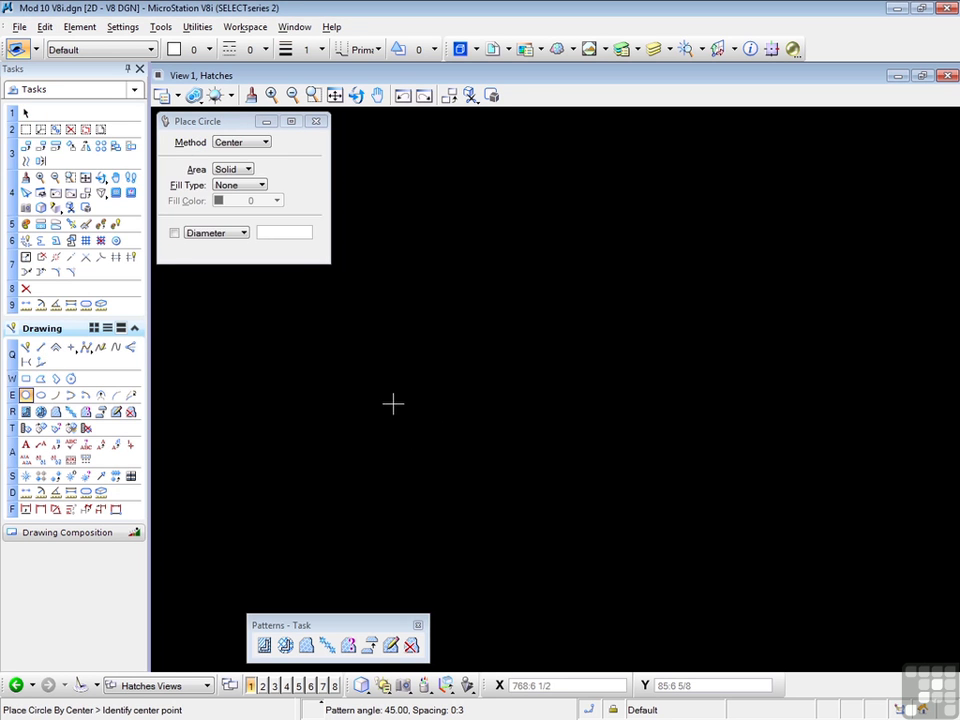
click(400, 437)
click(476, 443)
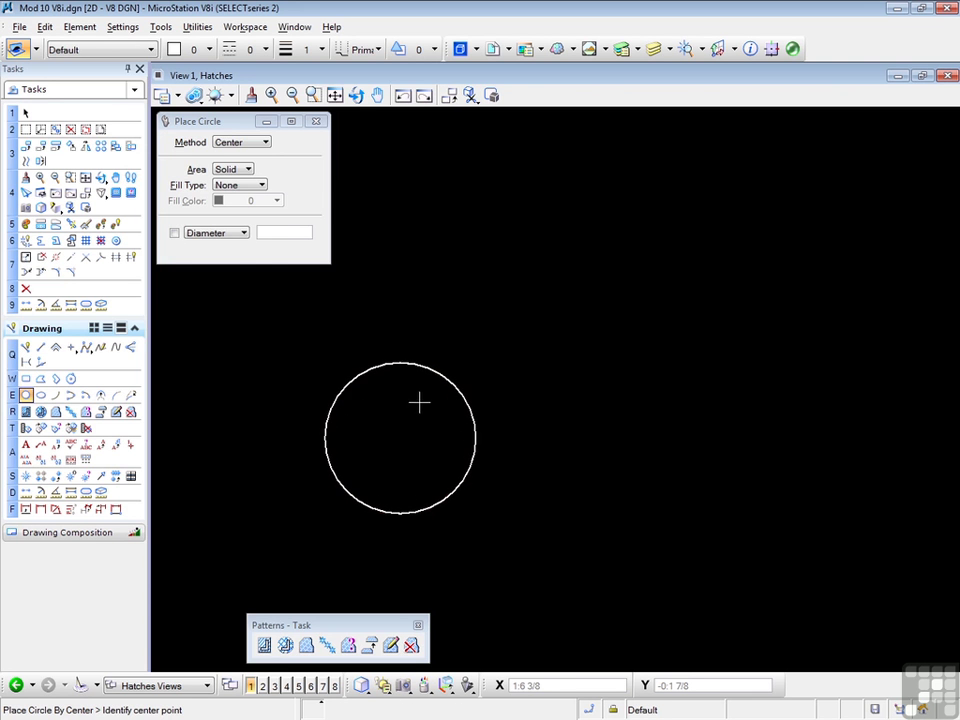
- Copy the circle and place the copy overlapping just to its right
click(26, 113)
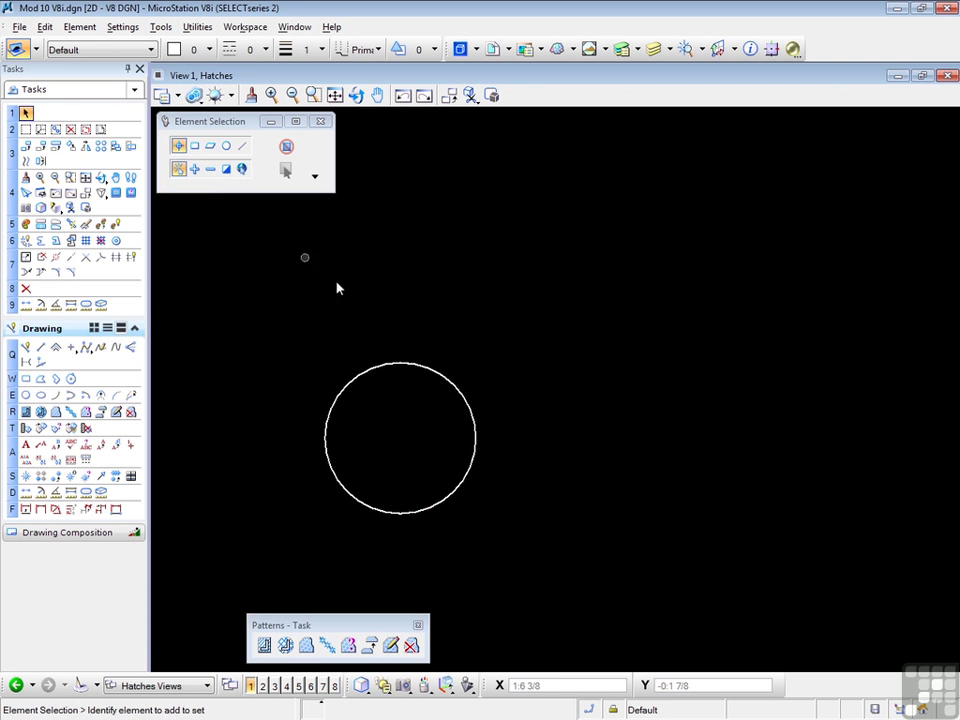
right_click(400, 364)
click(442, 377)
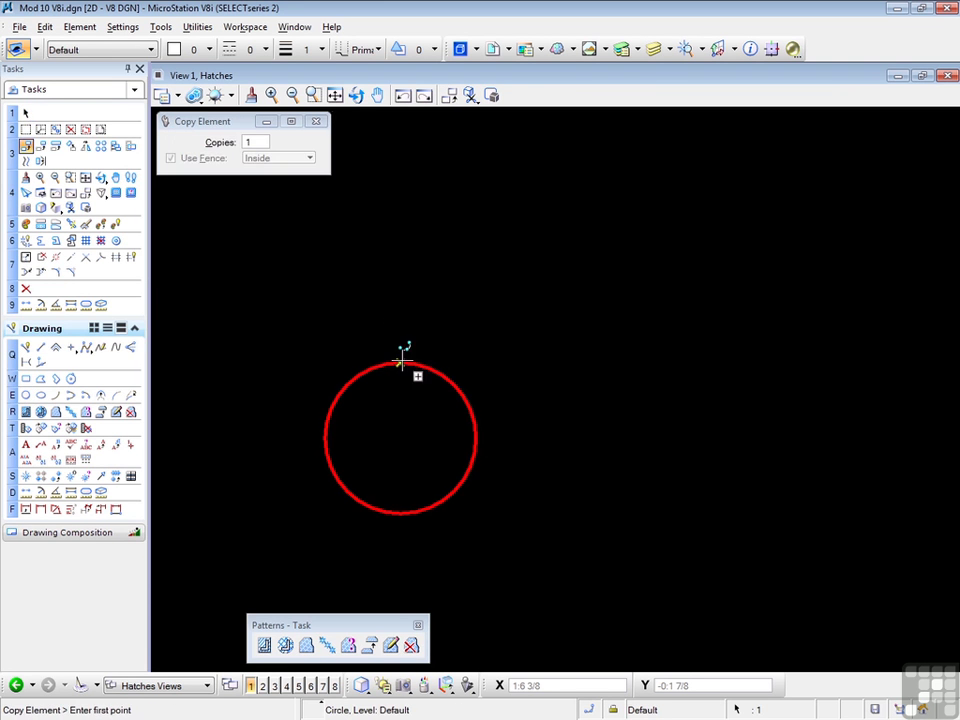
click(488, 360)
right_click(527, 298)
click(527, 299)
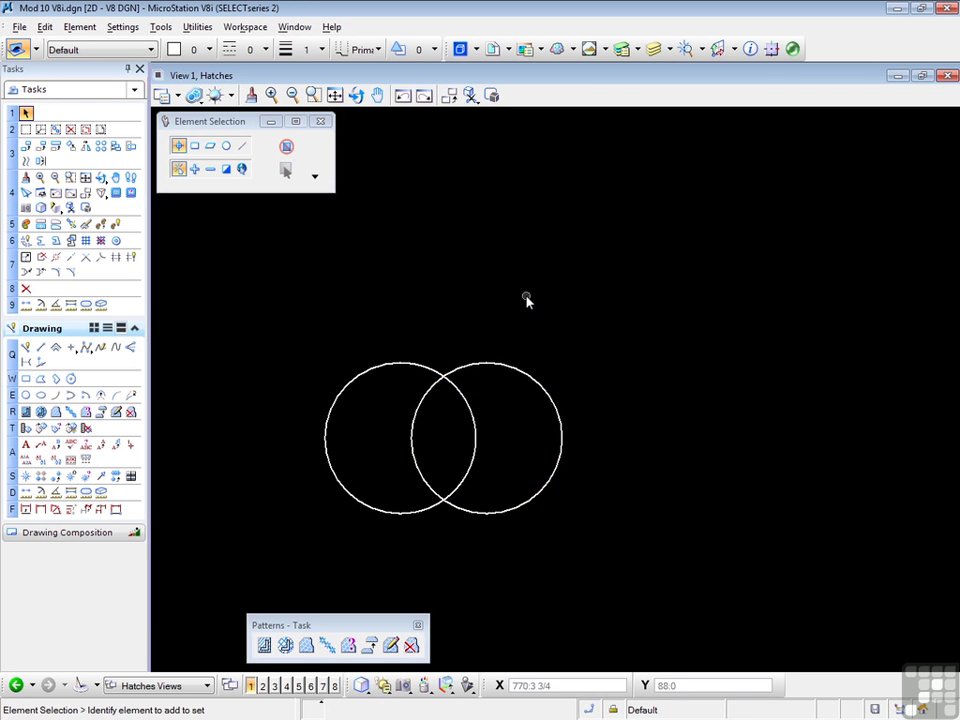
- Set line weight 0 and set Hatch Area to Flood with Dynamic Area Locate
click(300, 48)
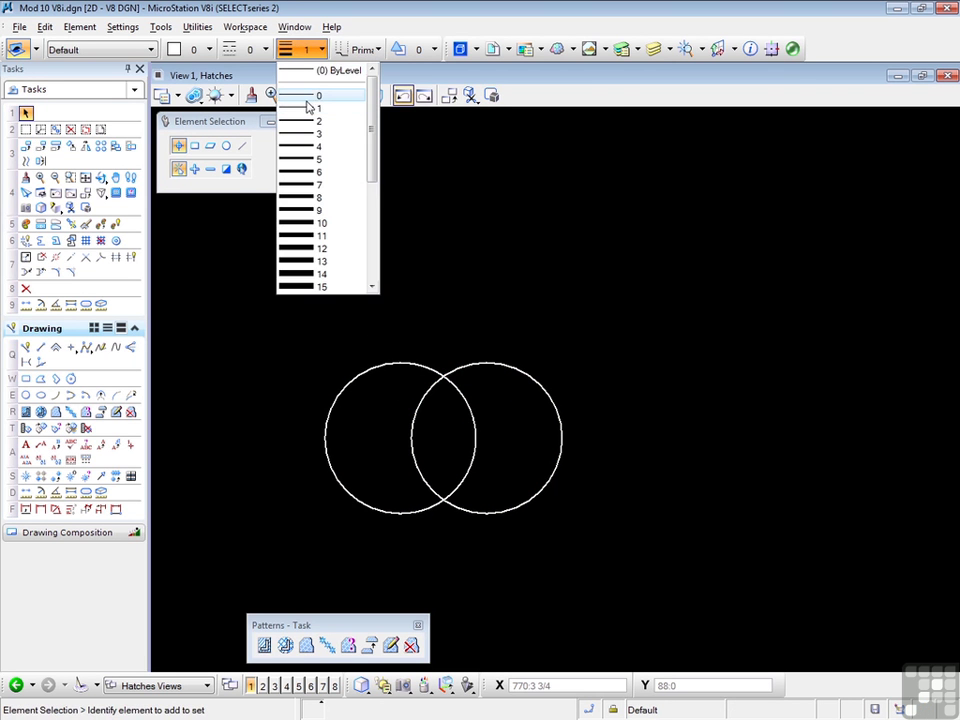
click(310, 96)
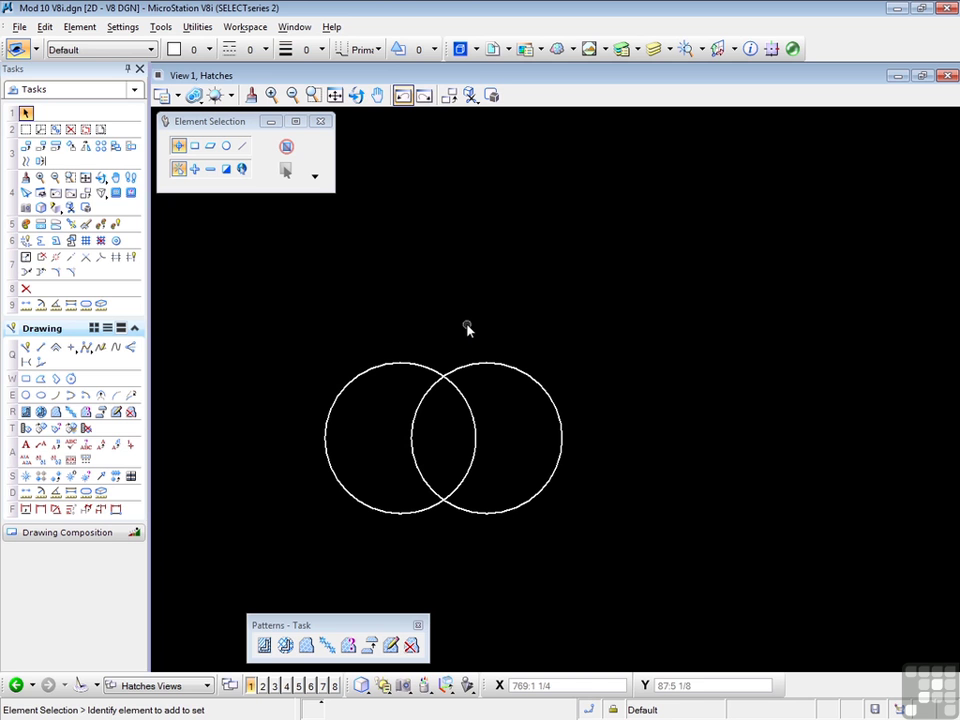
click(264, 645)
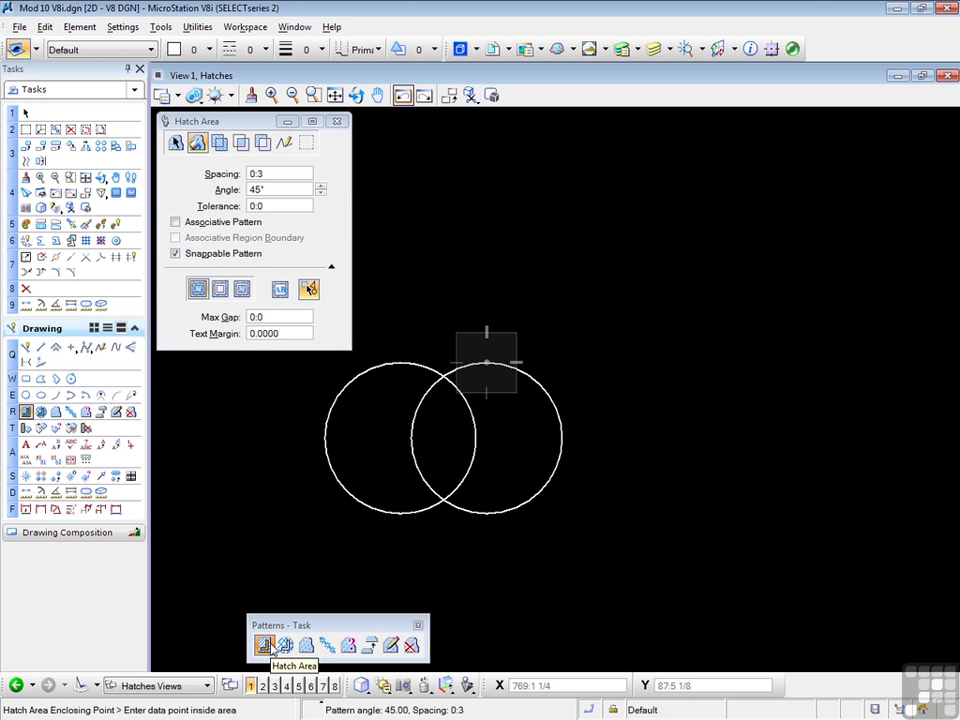
click(197, 143)
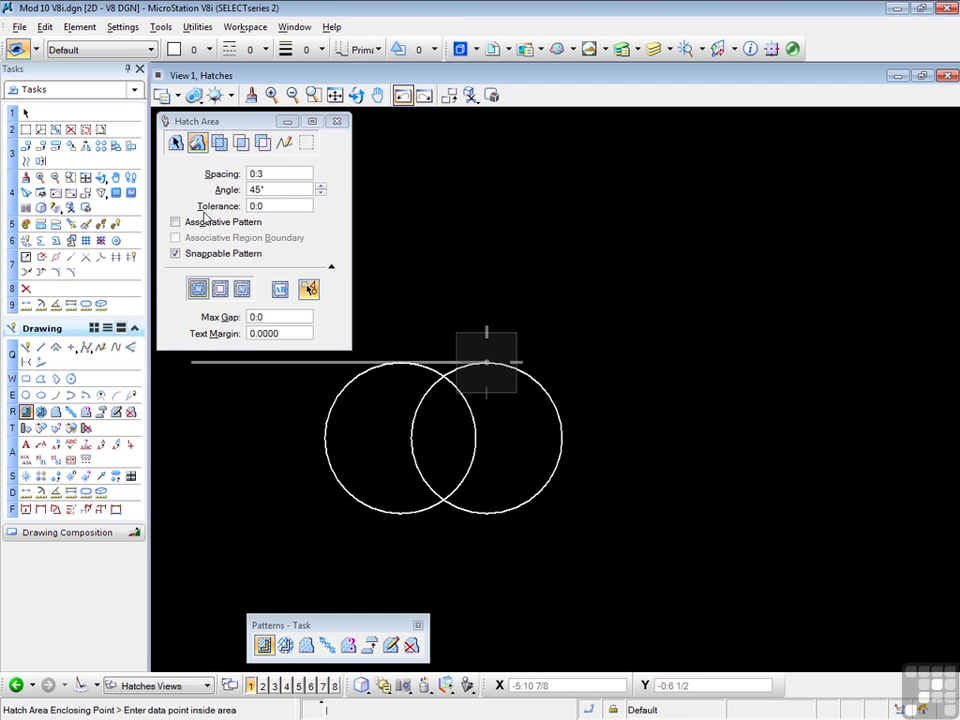
click(310, 289)
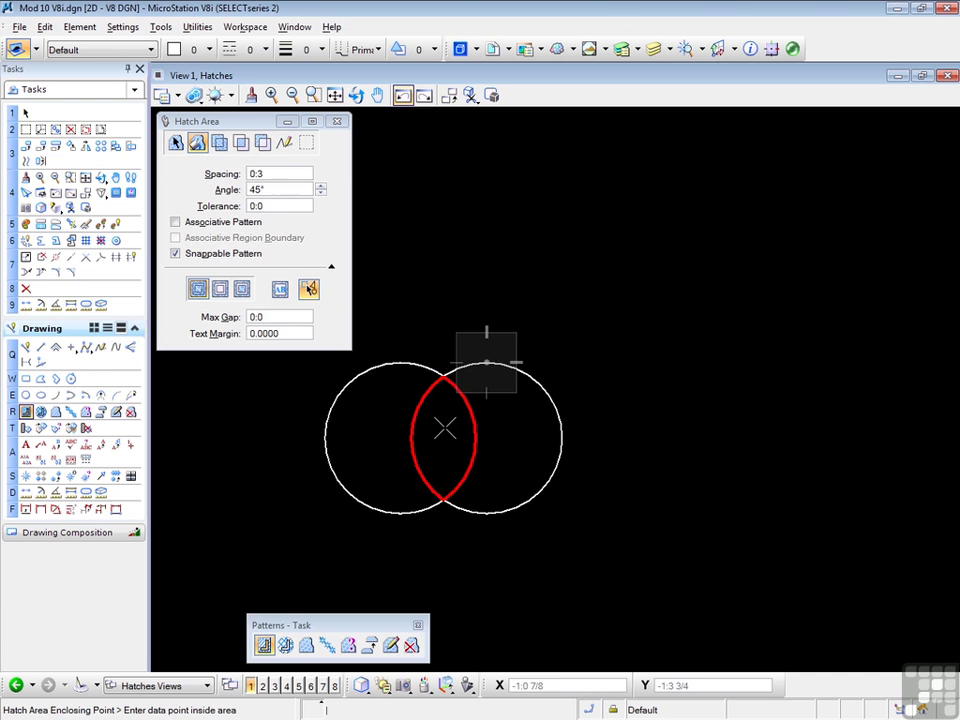
- Hatch the right circle's outer crescent as a trial, then undo it
click(509, 438)
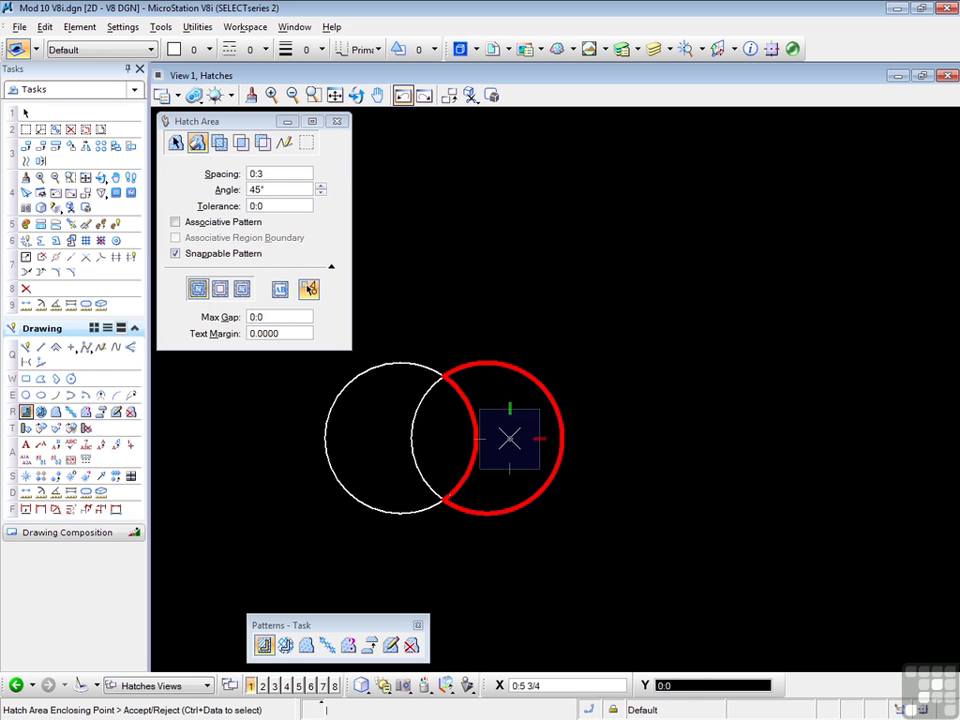
click(509, 438)
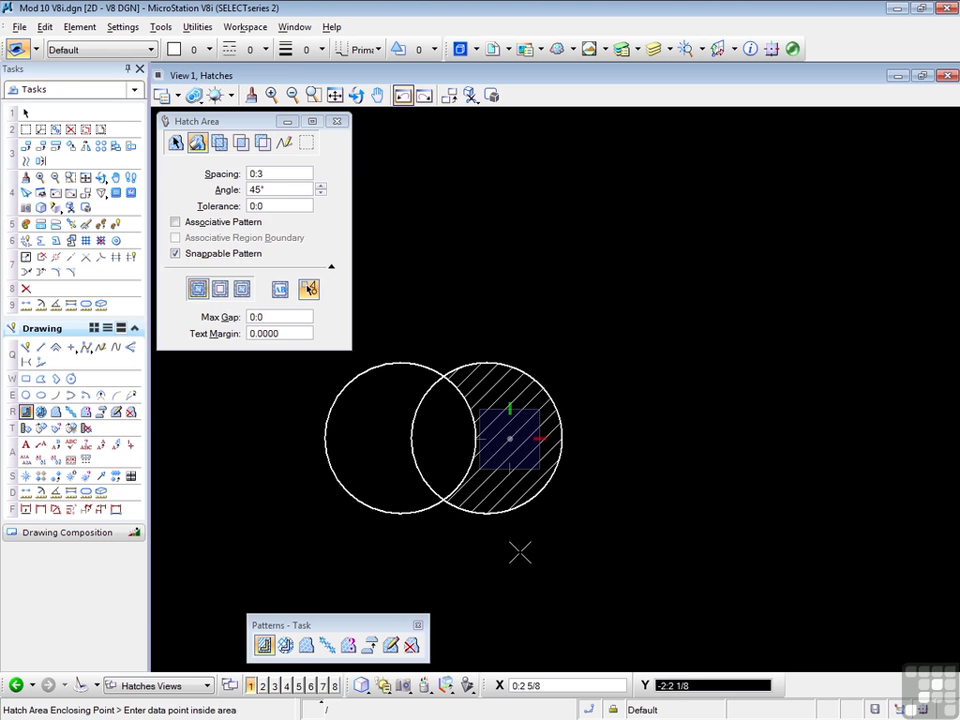
key(Escape)
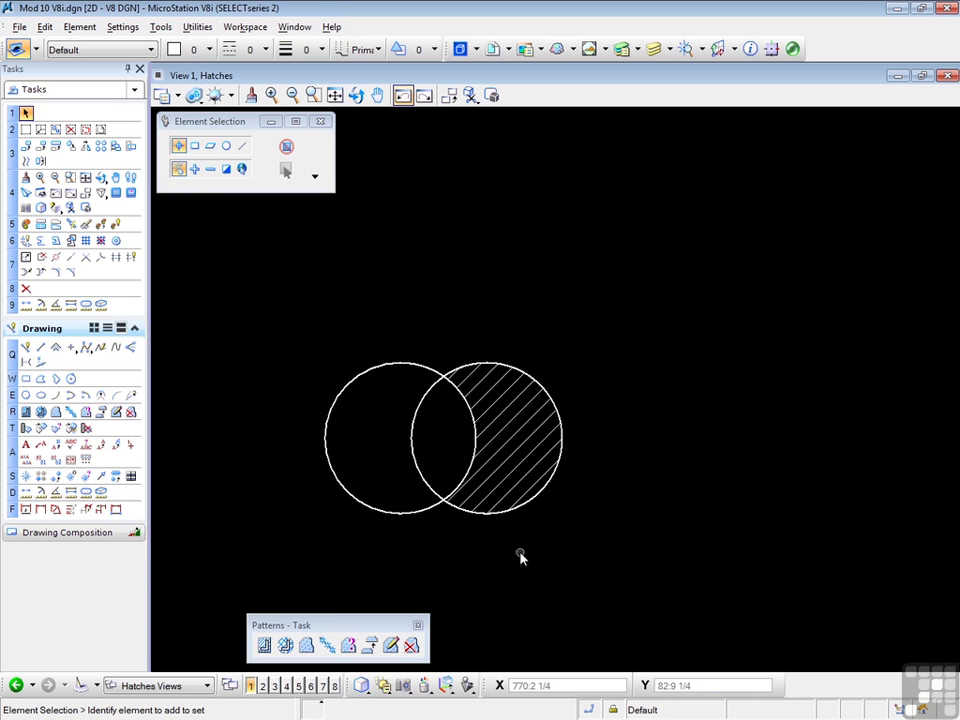
key(ctrl+z)
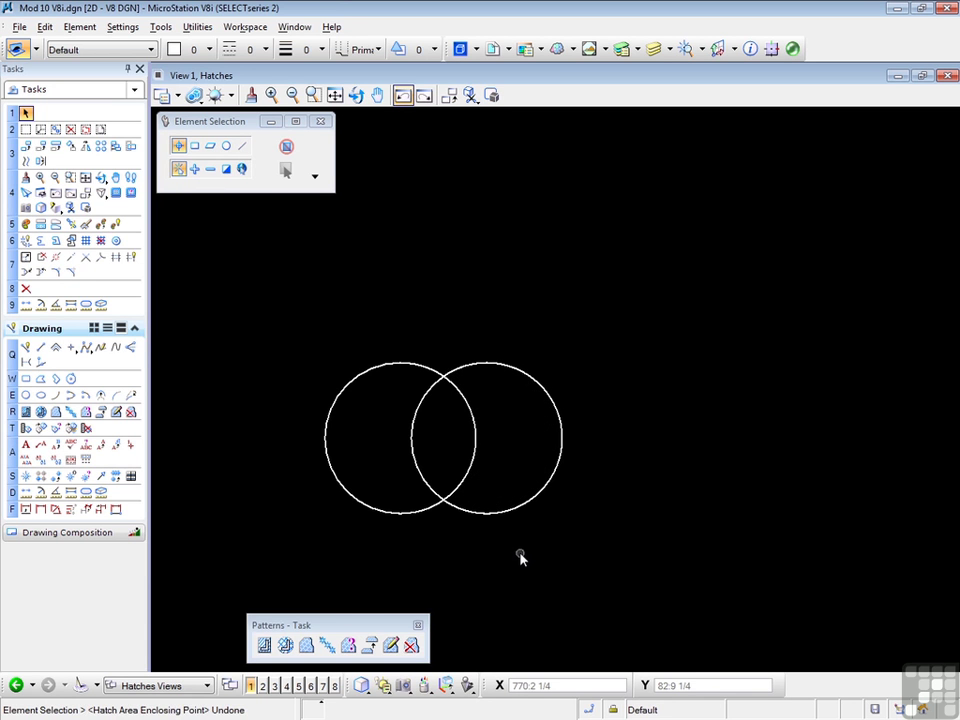
- Hatch the union of both circles, then undo it
click(264, 645)
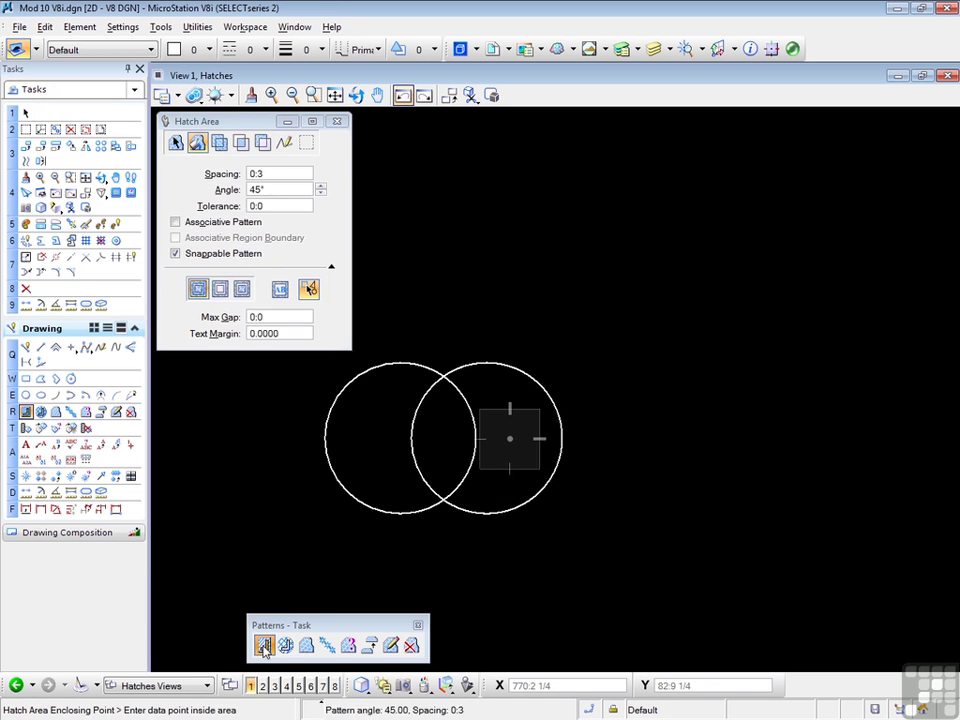
click(219, 143)
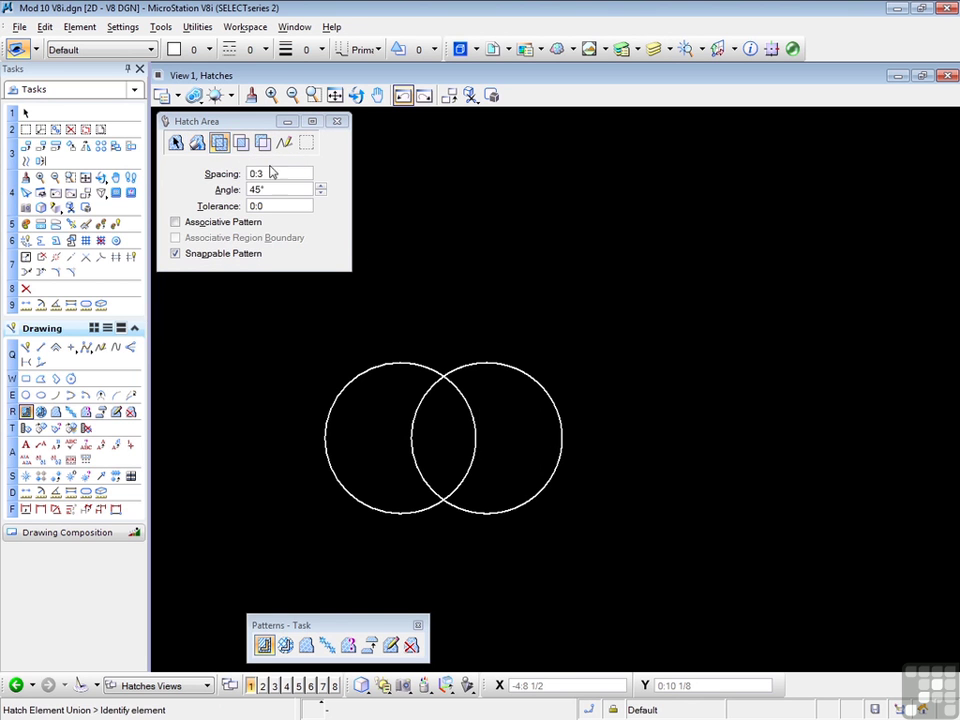
click(396, 362)
click(484, 349)
click(487, 347)
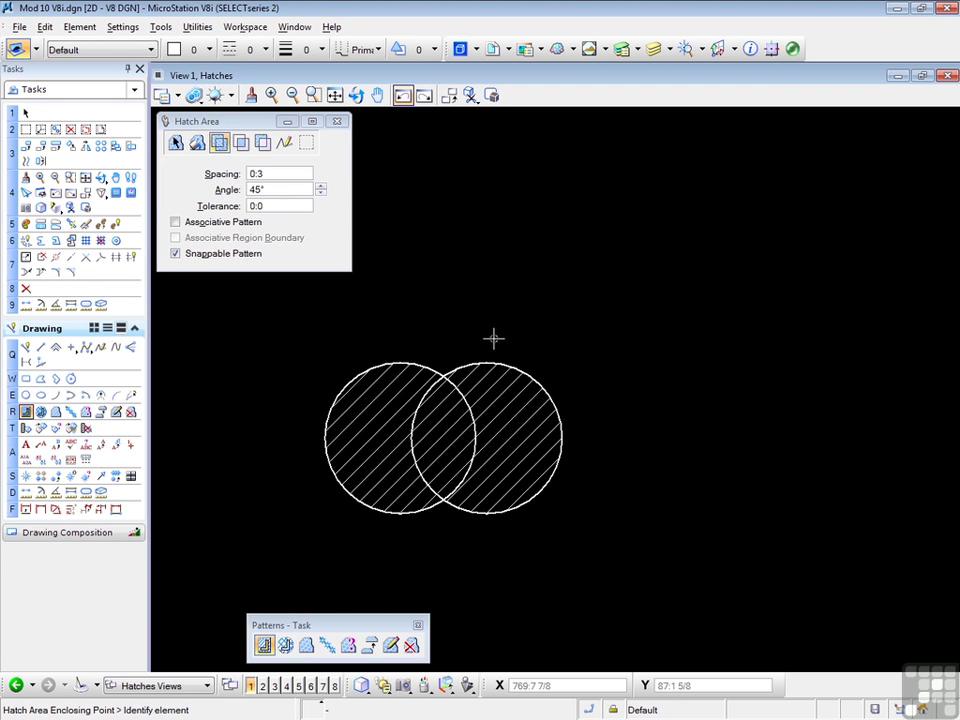
key(ctrl+z)
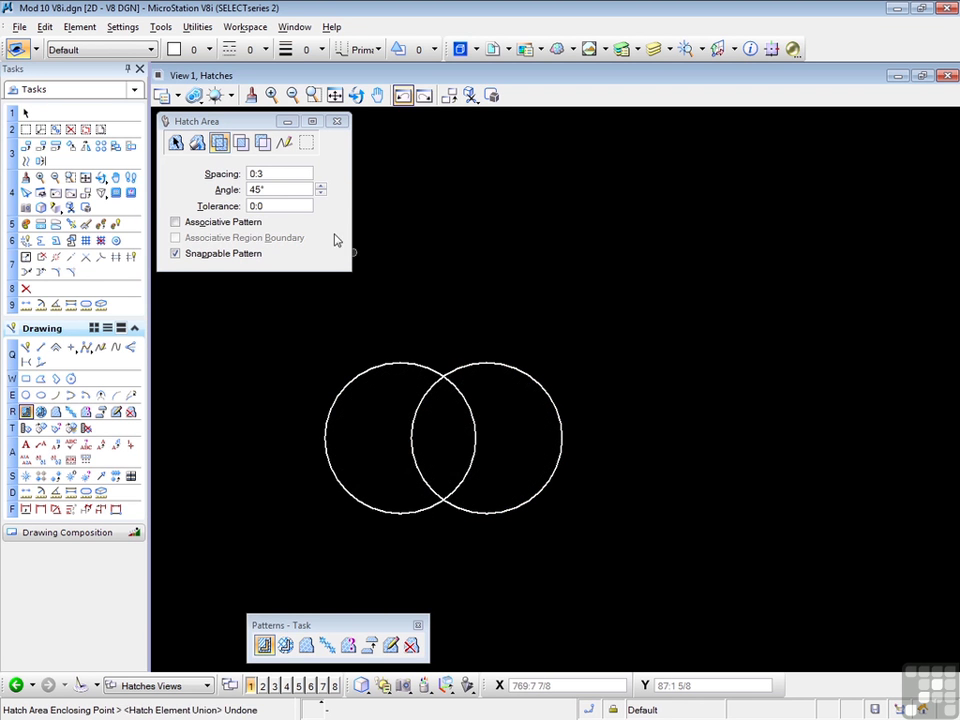
- Hatch the overlapping lens using the Intersection method, then undo it
click(242, 143)
click(392, 362)
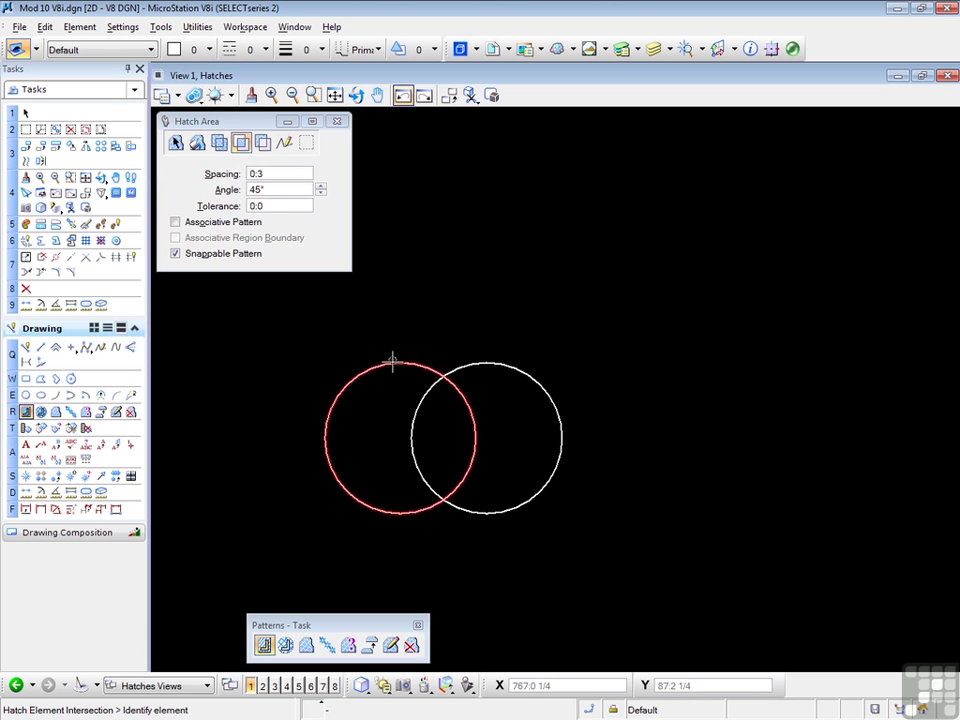
click(392, 362)
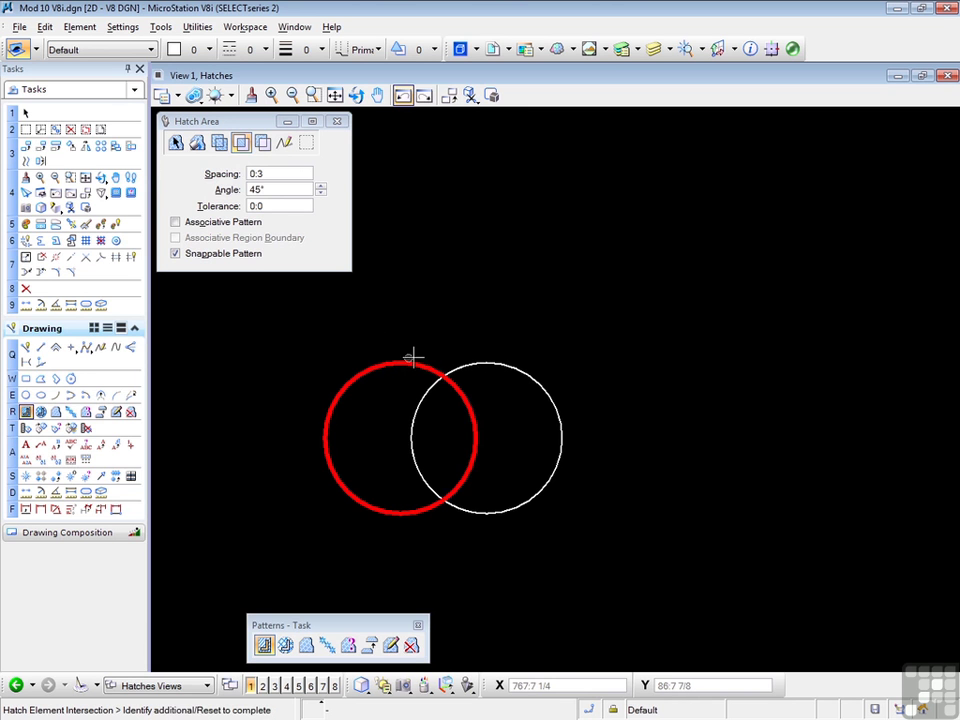
click(481, 361)
click(473, 337)
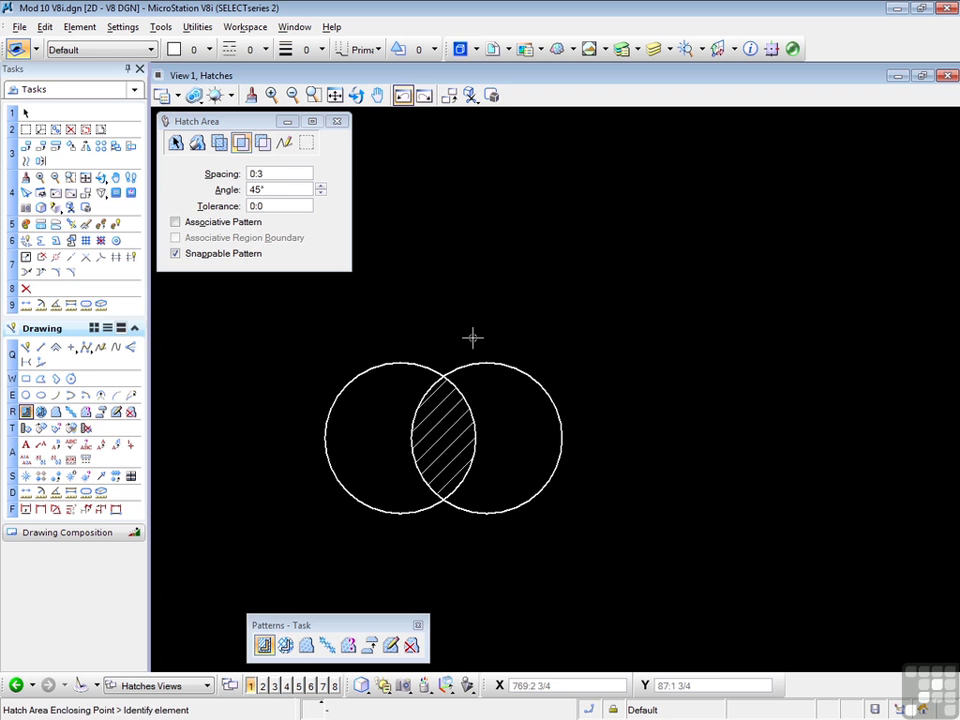
key(ctrl+z)
- Try a Difference hatch of the left circle minus the right, then undo it
click(262, 143)
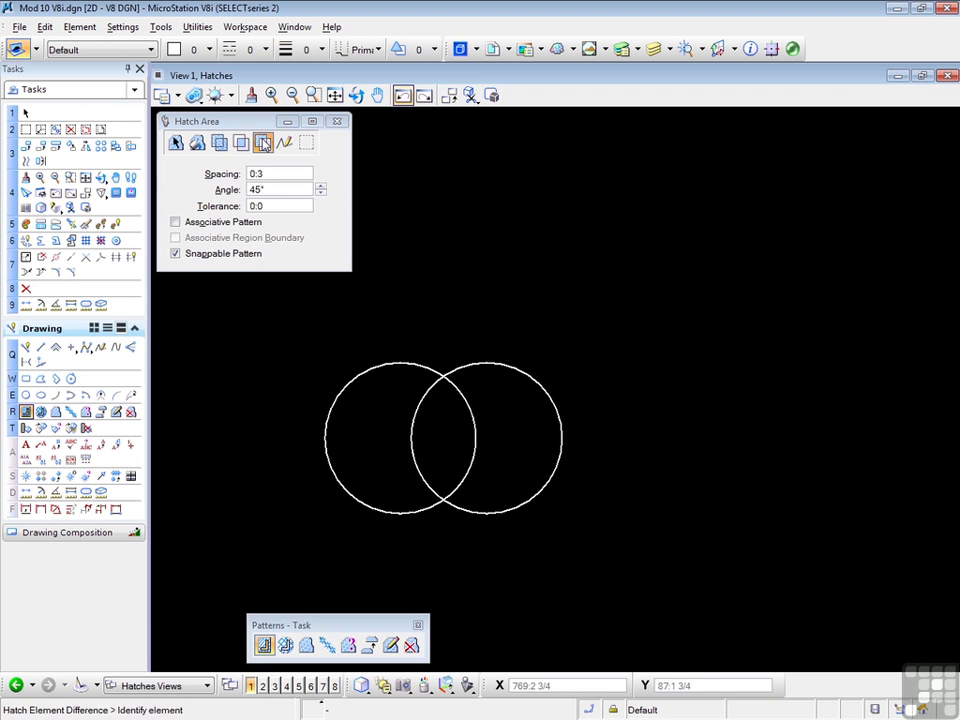
click(384, 366)
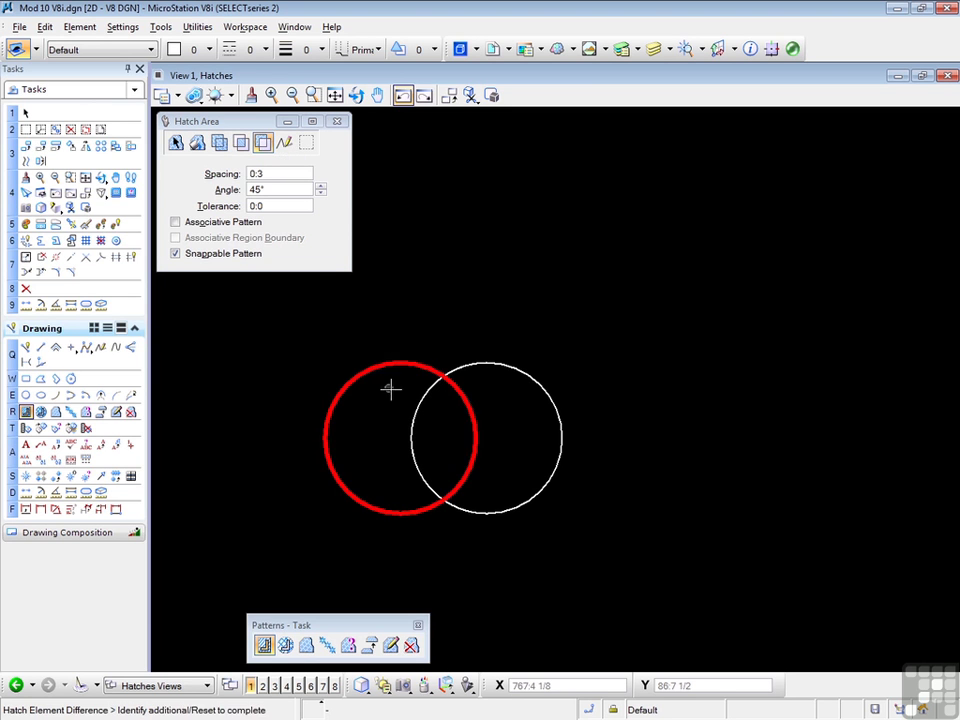
click(483, 362)
click(486, 339)
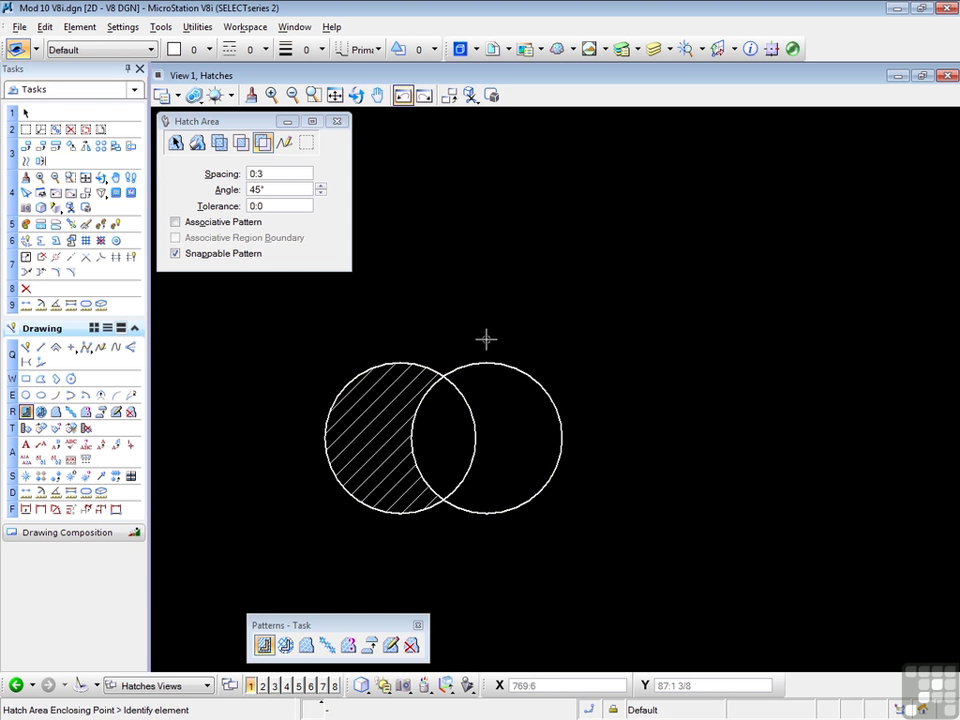
key(ctrl+z)
- Hatch the right circle minus the left, filling the right crescent
click(492, 362)
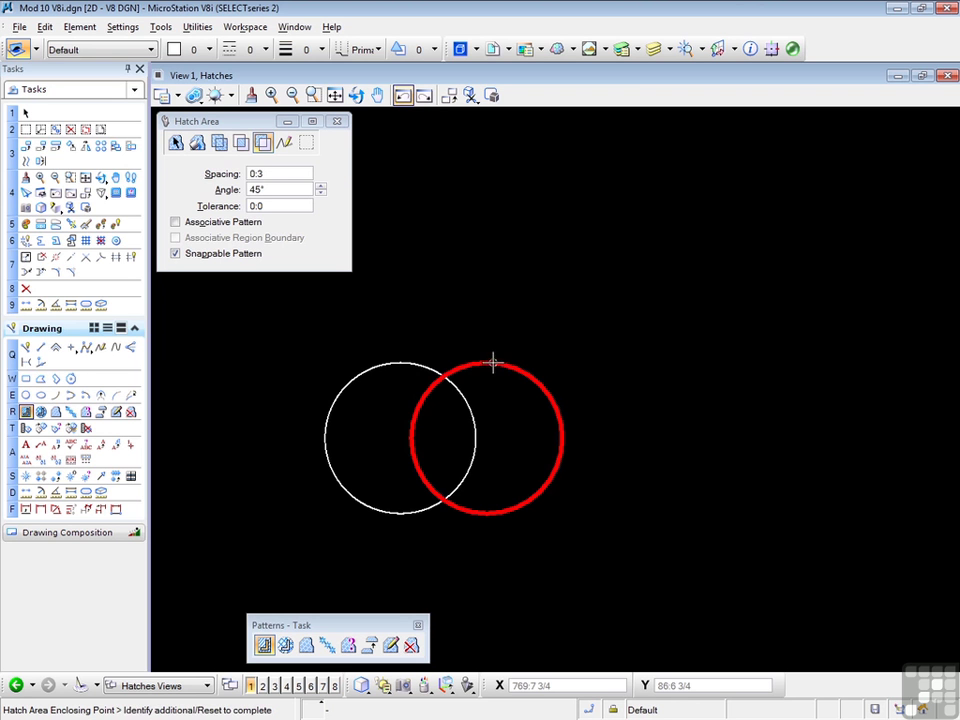
click(390, 362)
click(394, 326)
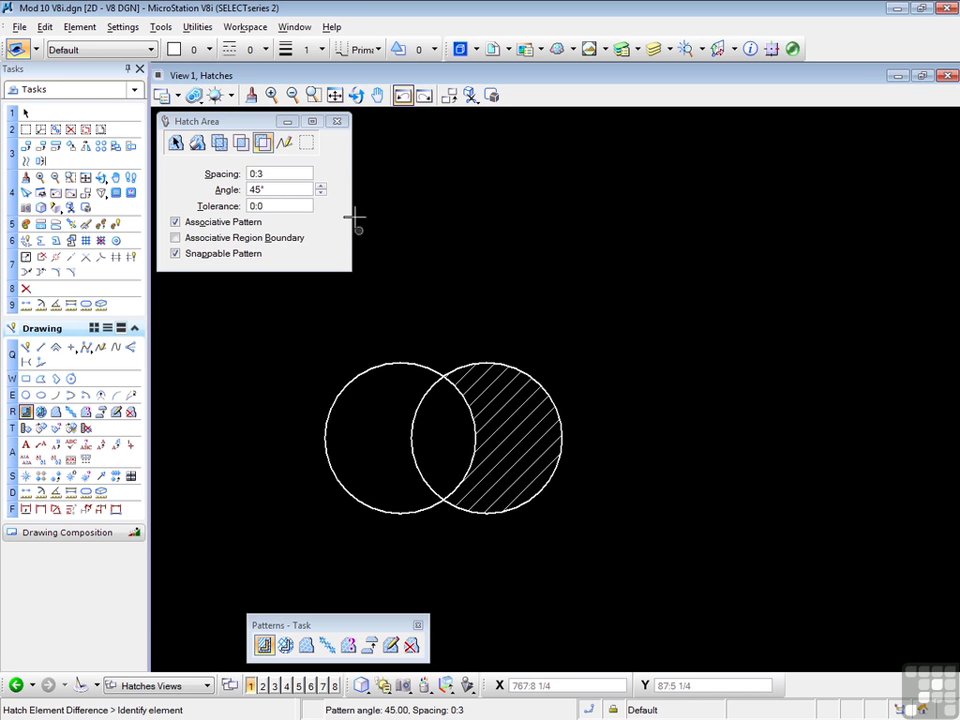
- Hatch a five-vertex polygon above the circles by points with 45° lines
click(284, 144)
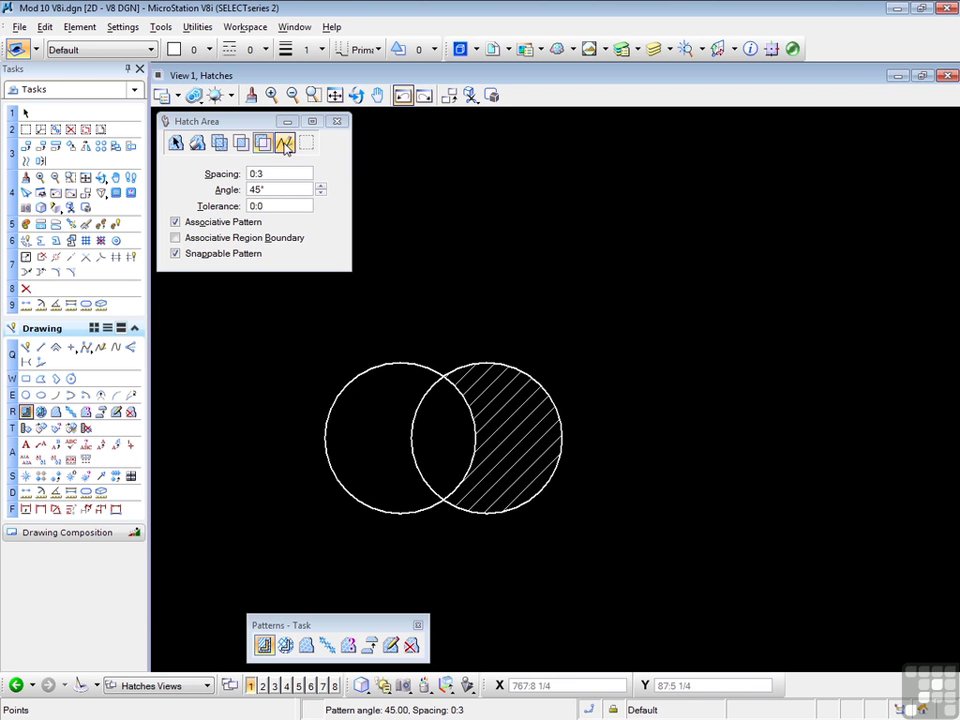
click(284, 144)
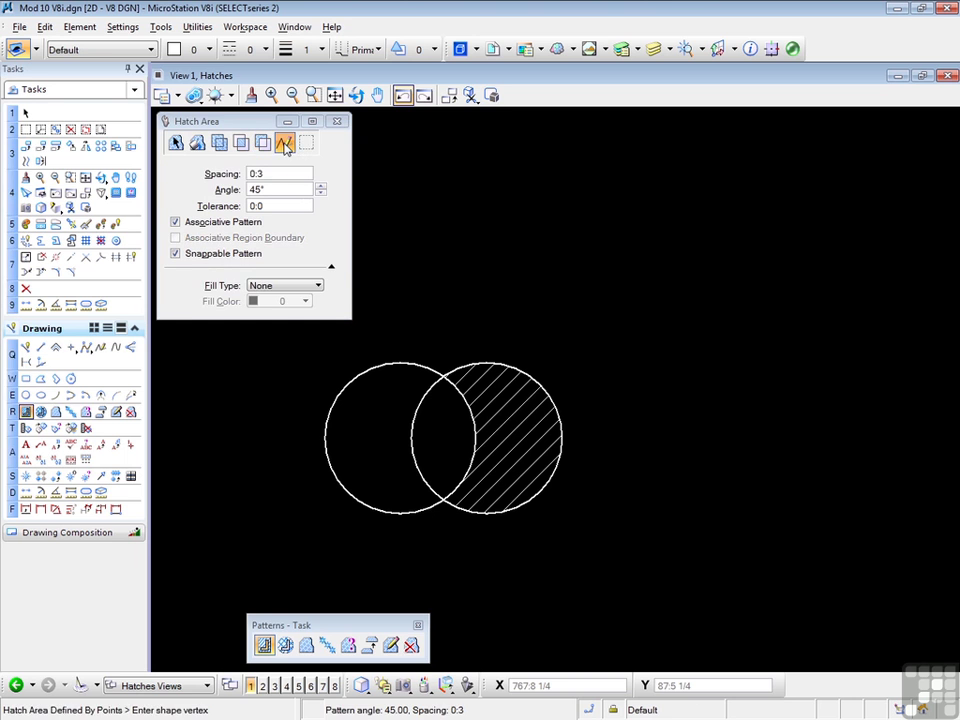
click(566, 161)
click(790, 195)
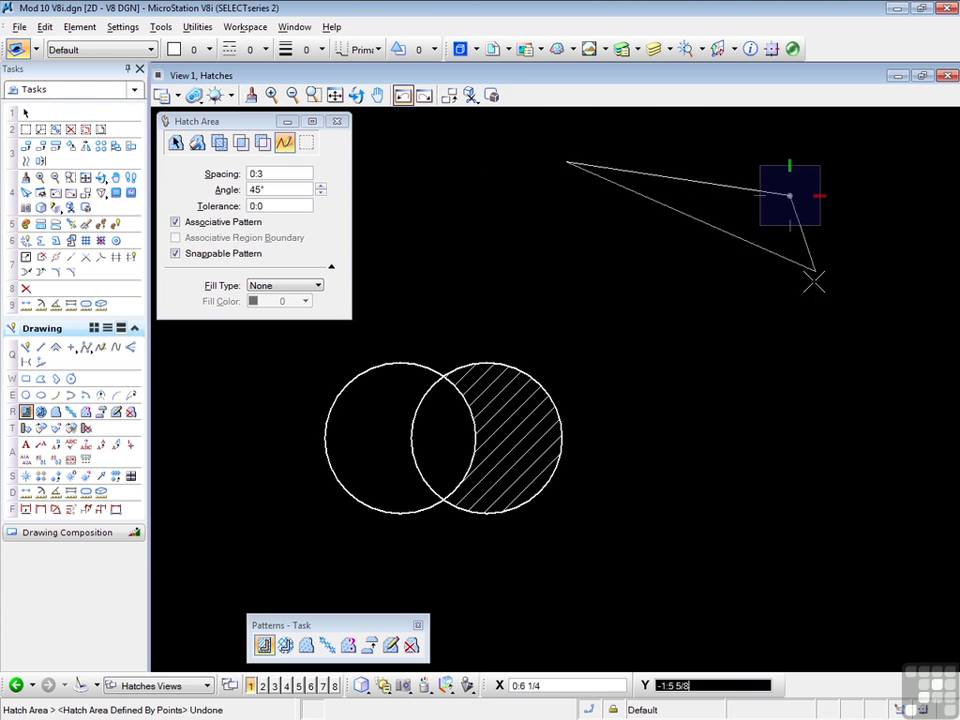
click(782, 327)
click(506, 302)
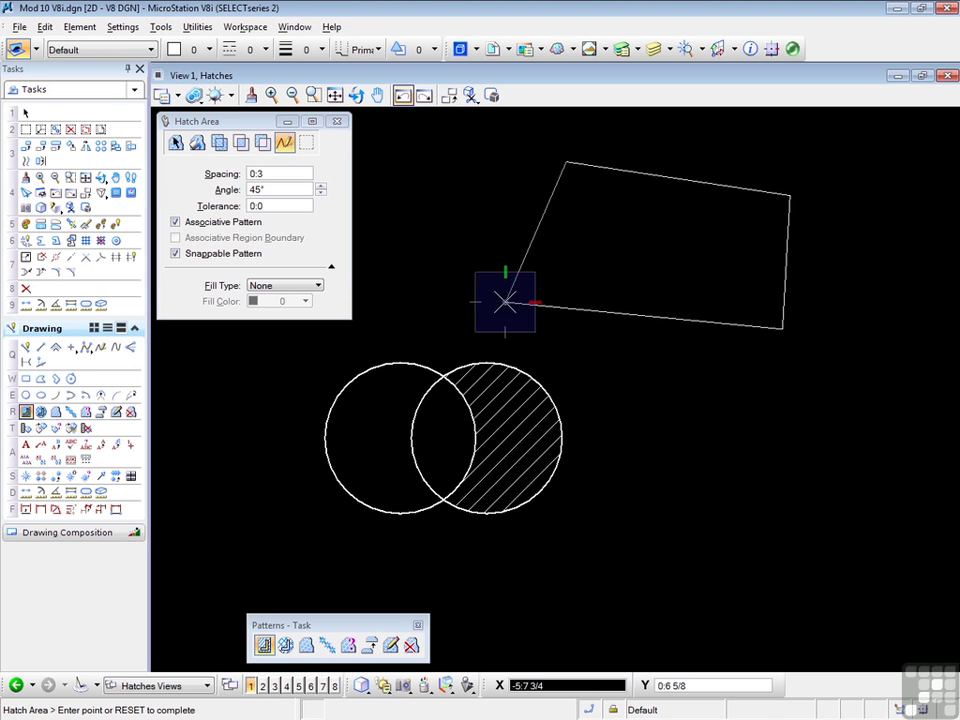
click(457, 212)
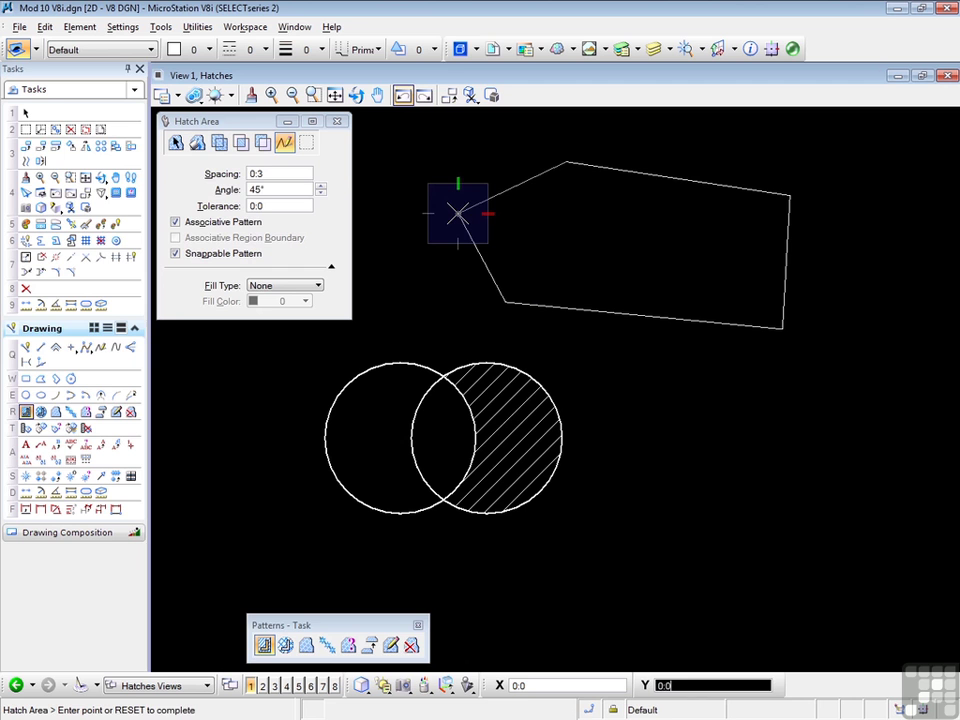
right_click(455, 212)
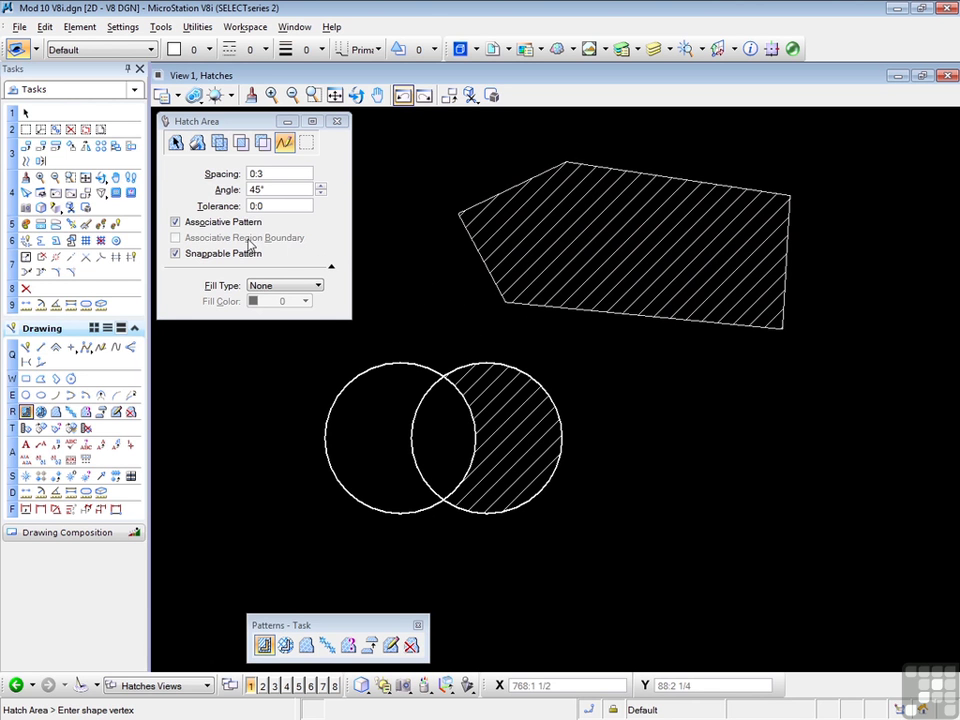
- Turn off Associative Pattern, undo, and re-hatch the five-sided area by its corners
click(176, 222)
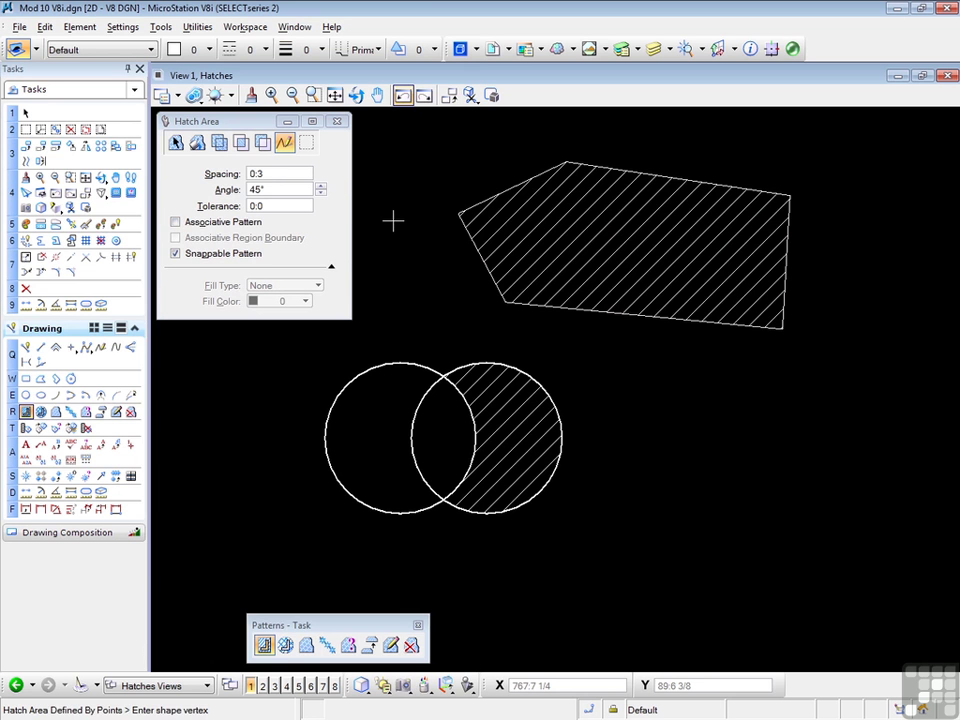
key(ctrl+z)
click(558, 185)
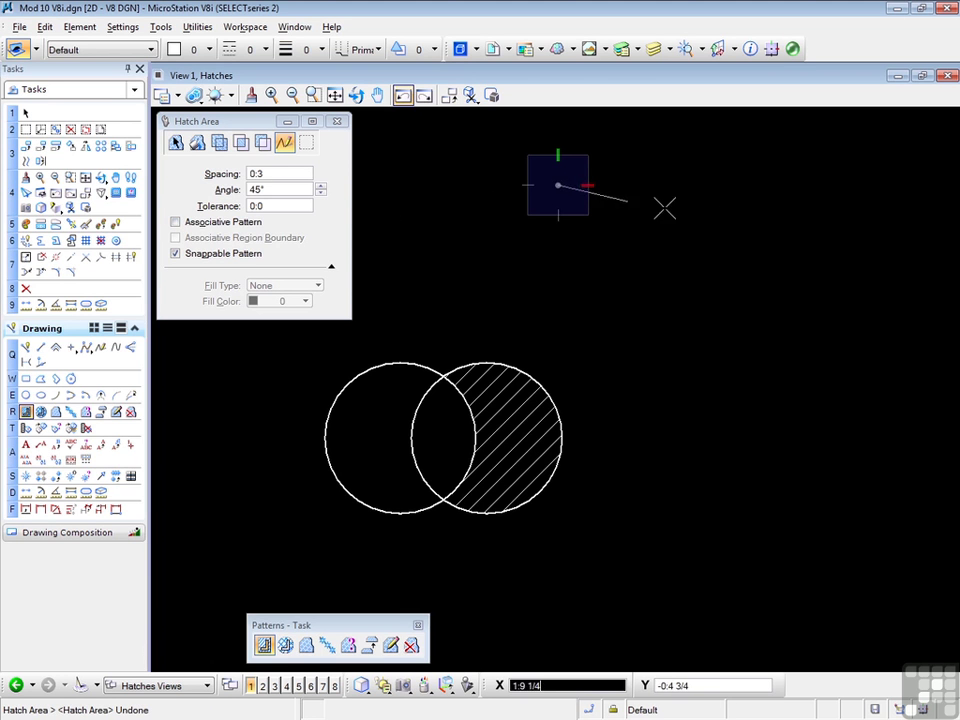
click(762, 238)
click(744, 328)
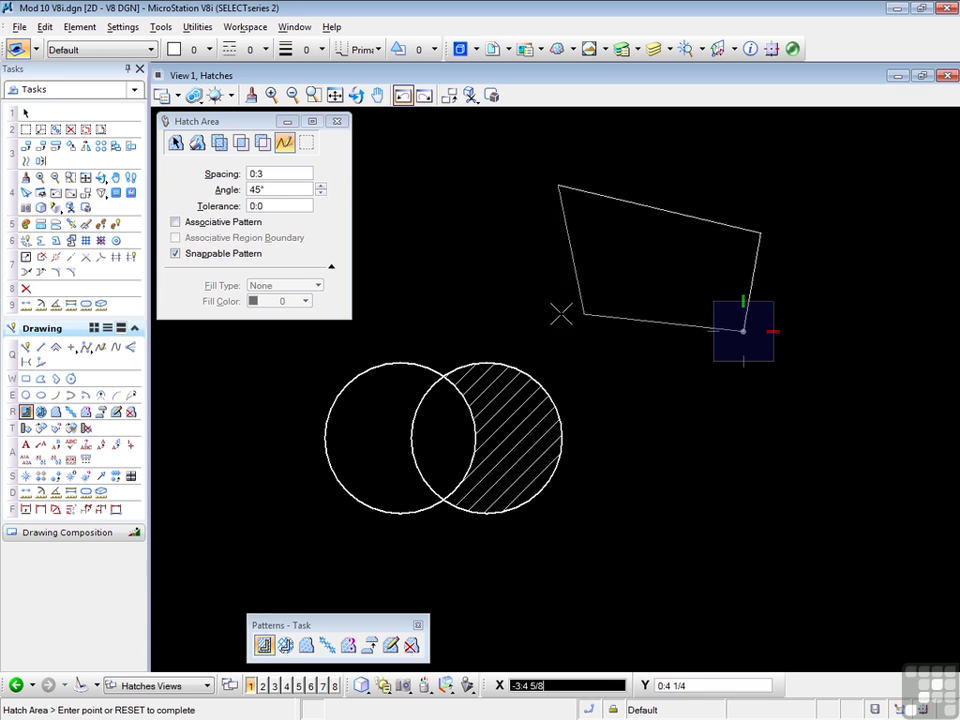
click(535, 305)
click(484, 239)
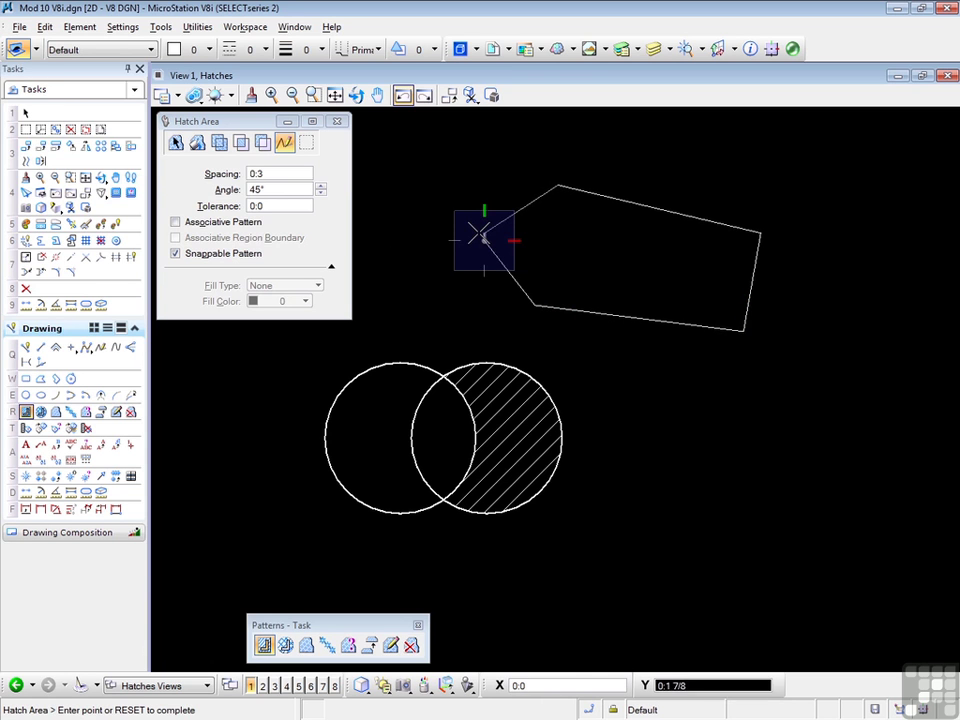
right_click(483, 237)
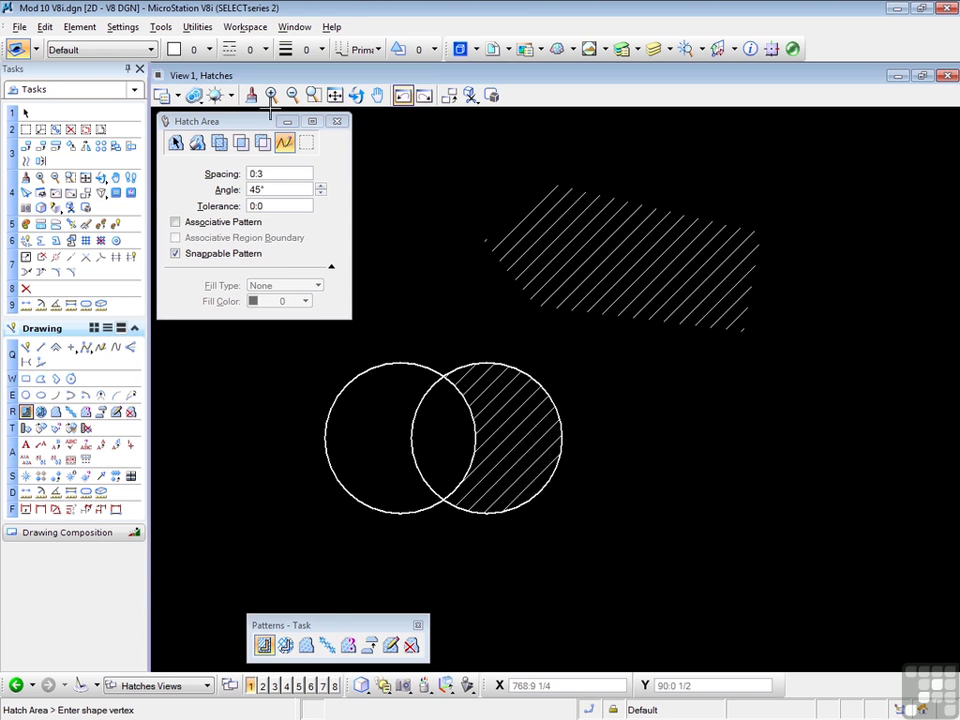
- Open House-Plotting.dgn from the File menu's recent files
click(20, 28)
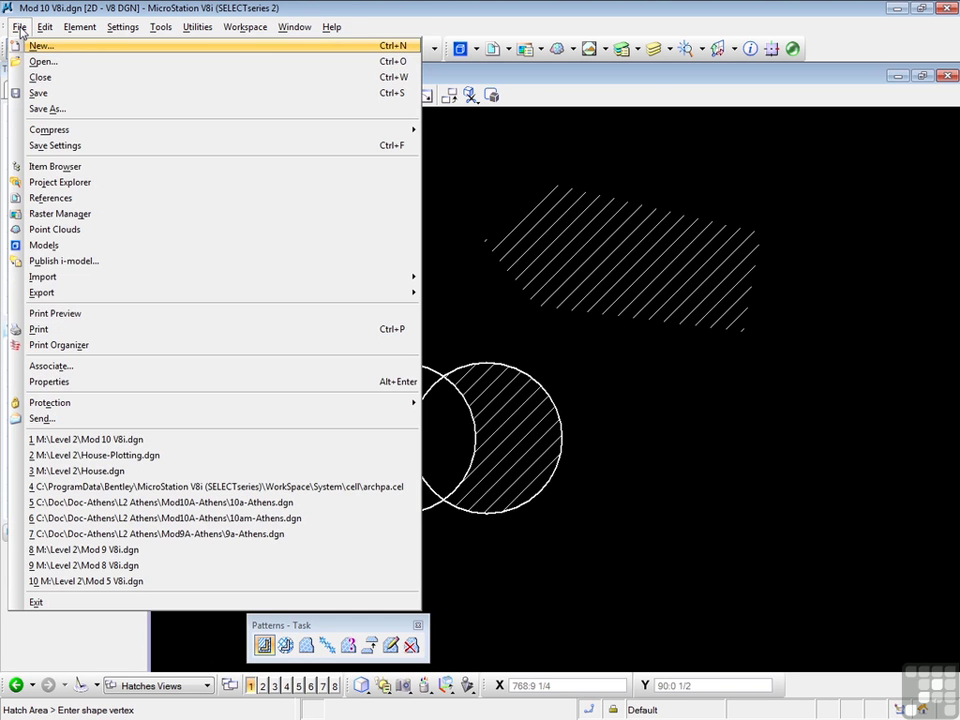
click(100, 457)
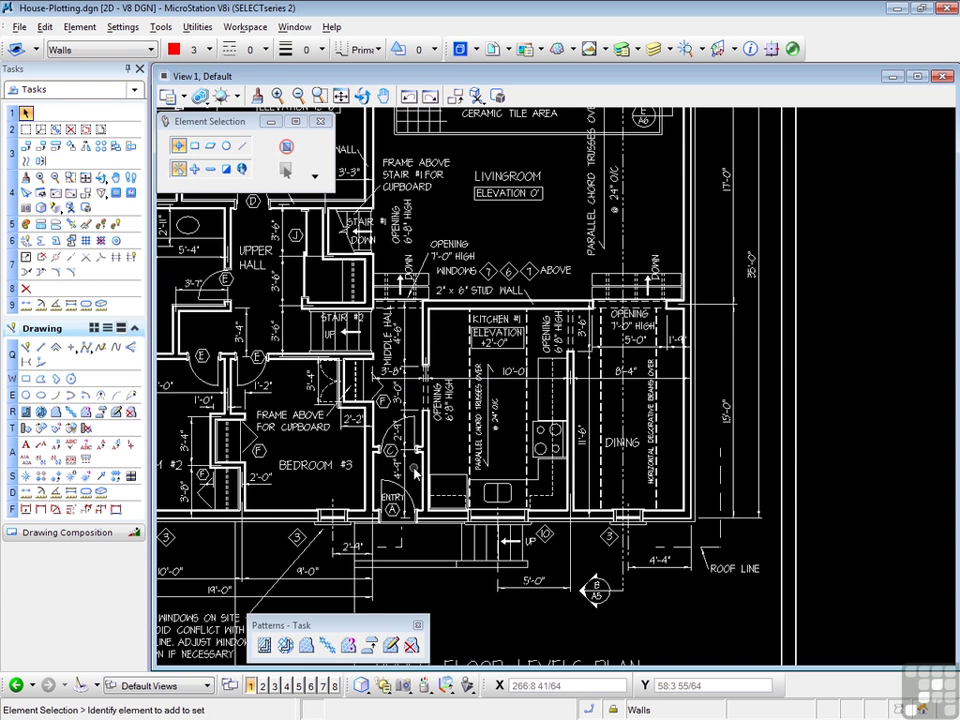
- Hatch the kitchen/dining area by its corners with red 45° lines at 0.2 spacing
click(264, 646)
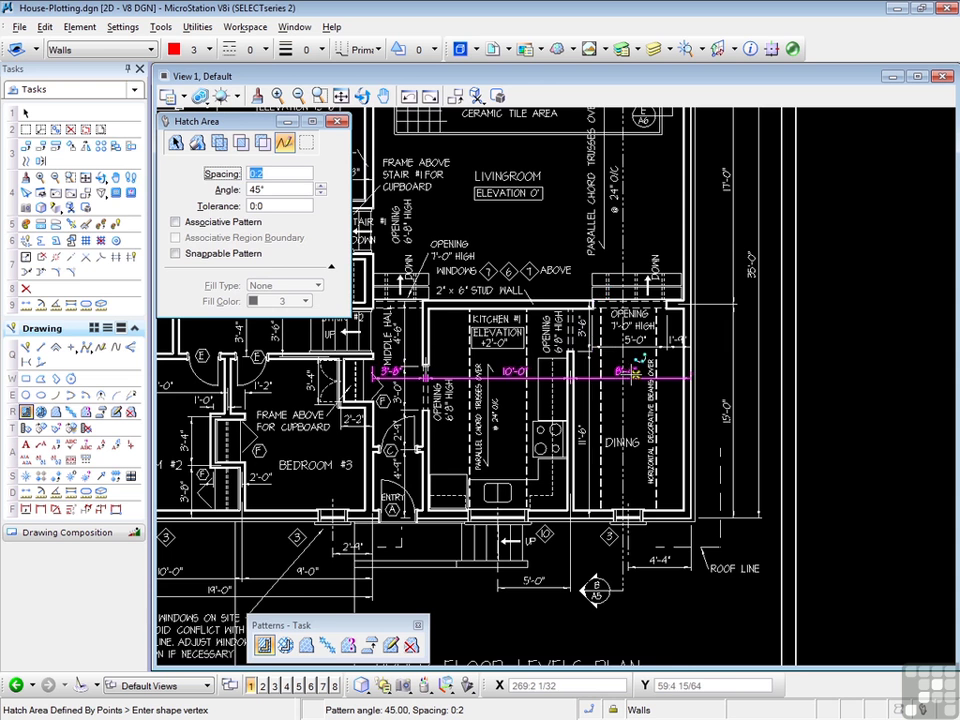
scroll(401, 296, up, 6)
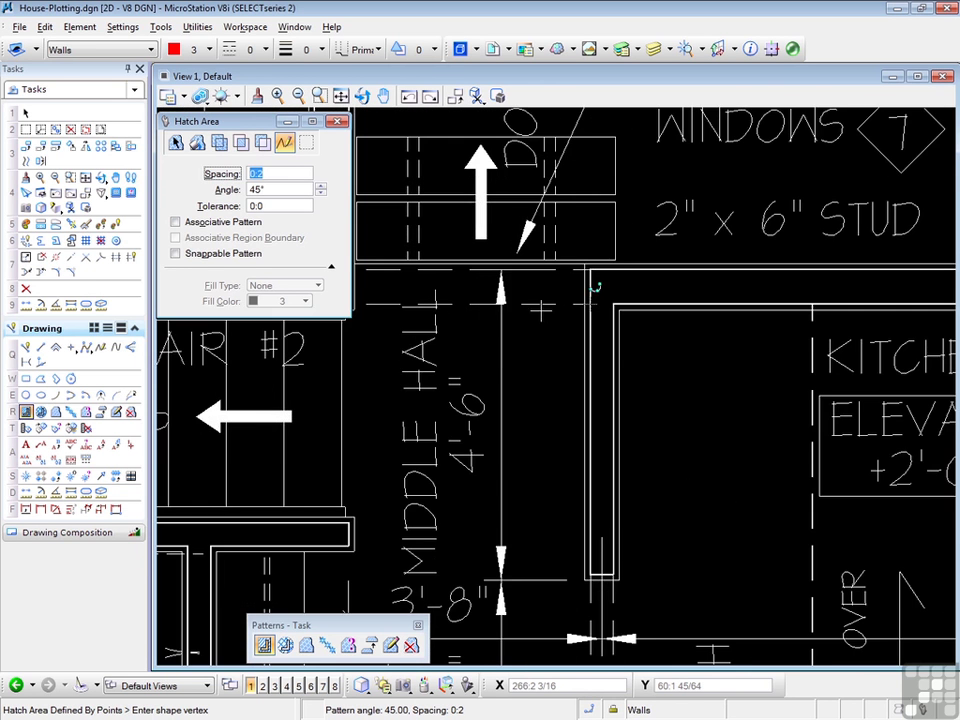
scroll(405, 285, up, 2)
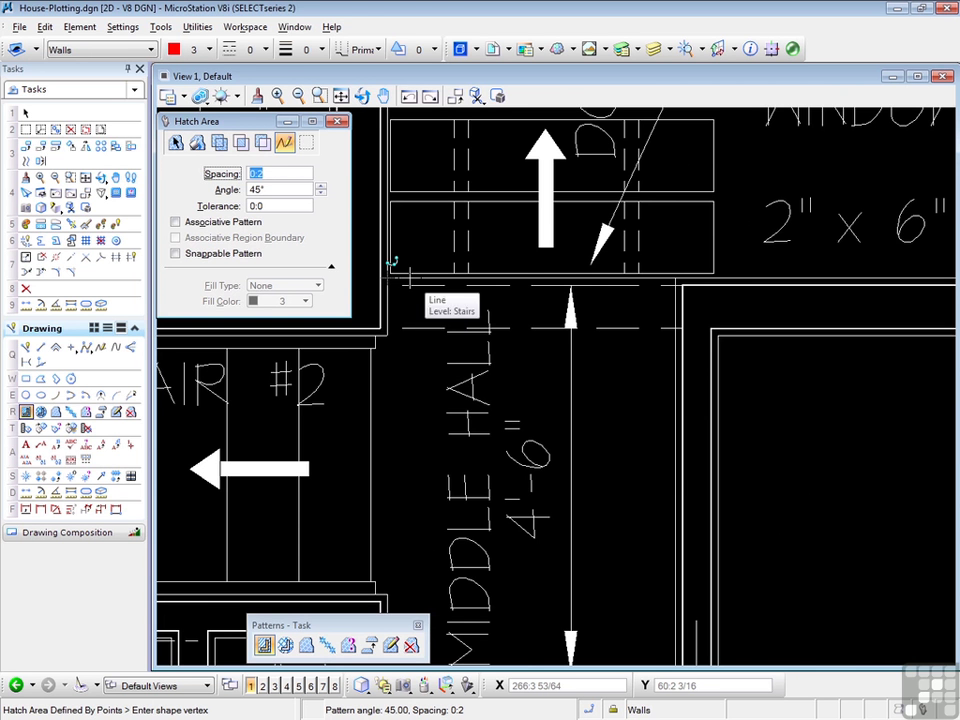
click(390, 266)
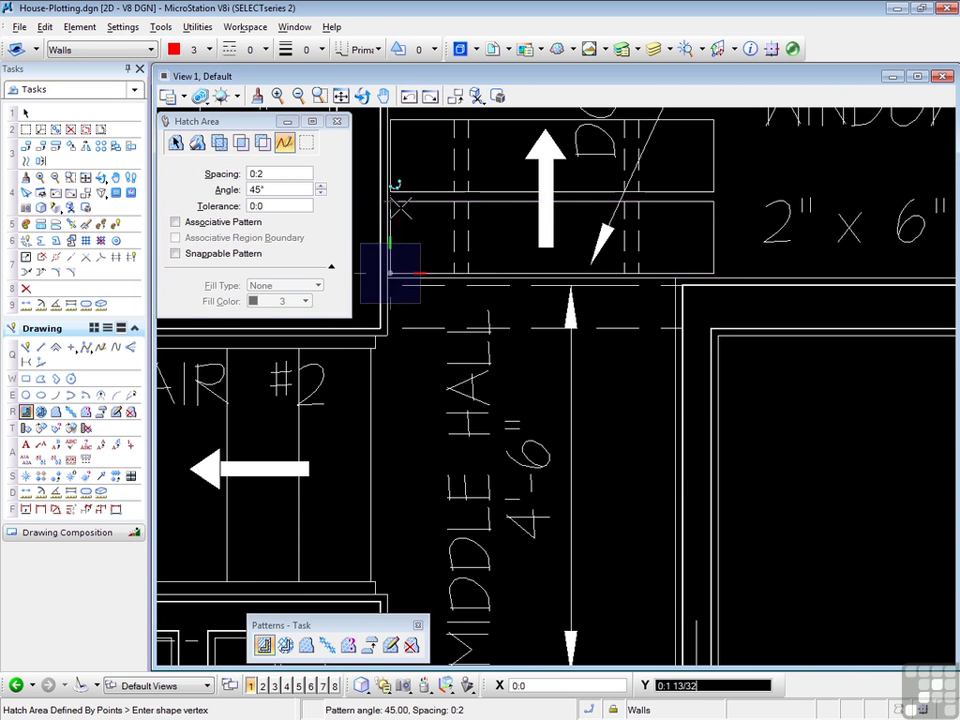
scroll(420, 250, down, 6)
scroll(415, 505, up, 8)
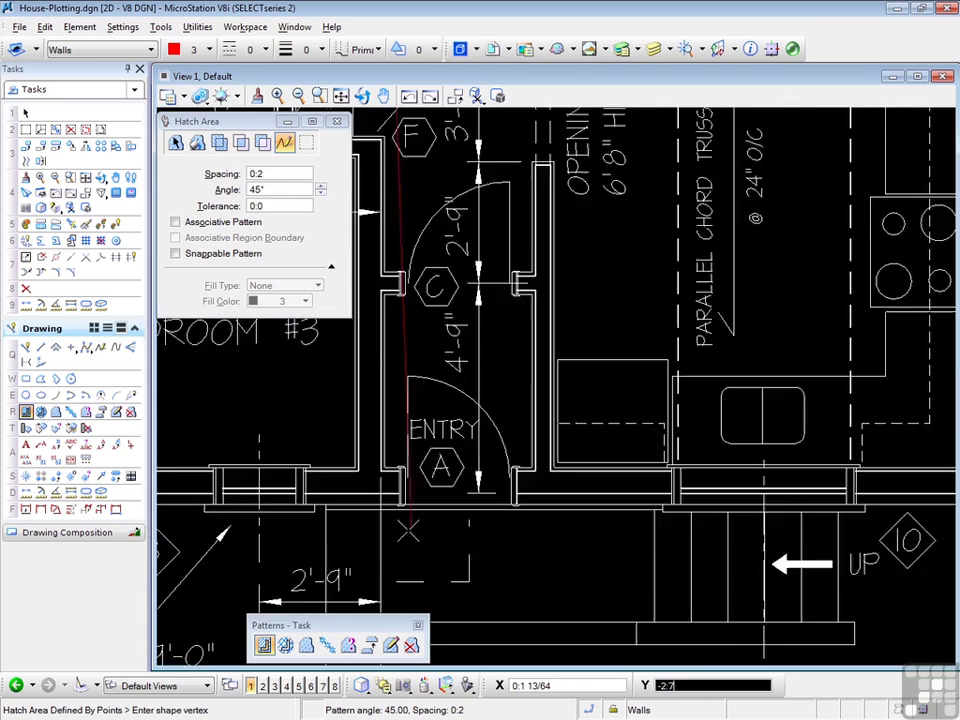
scroll(352, 372, down, 6)
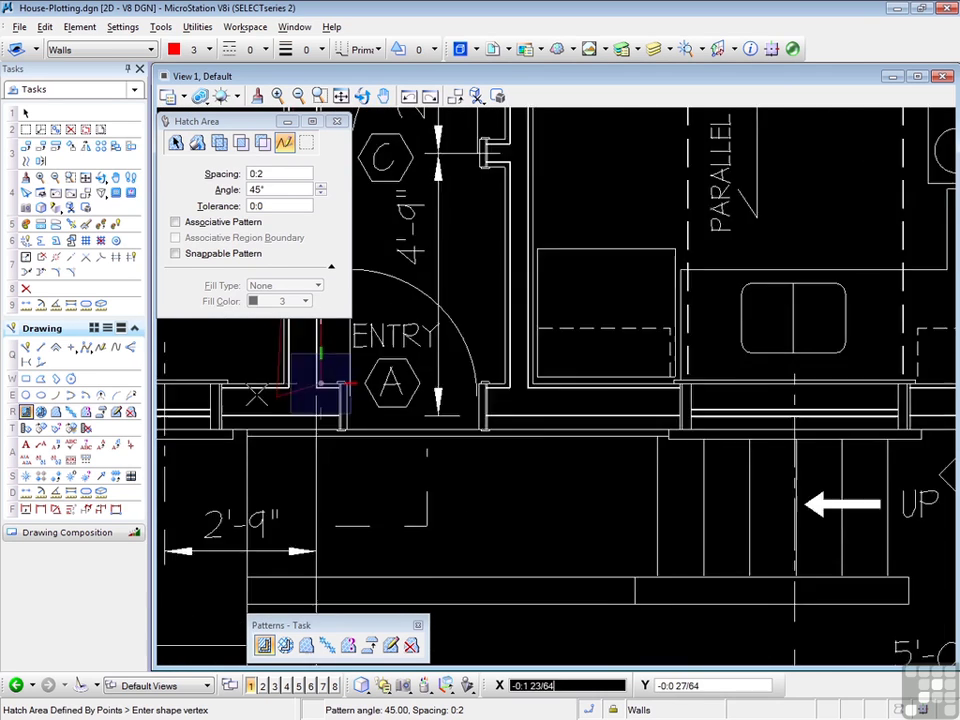
scroll(676, 383, up, 4)
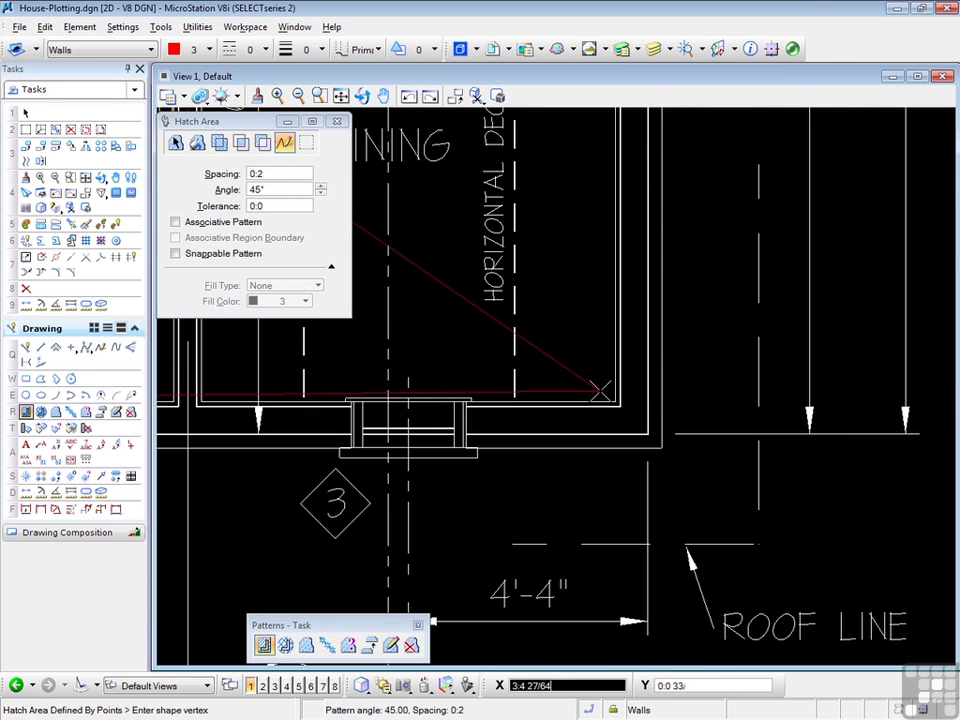
click(614, 400)
scroll(618, 420, down, 4)
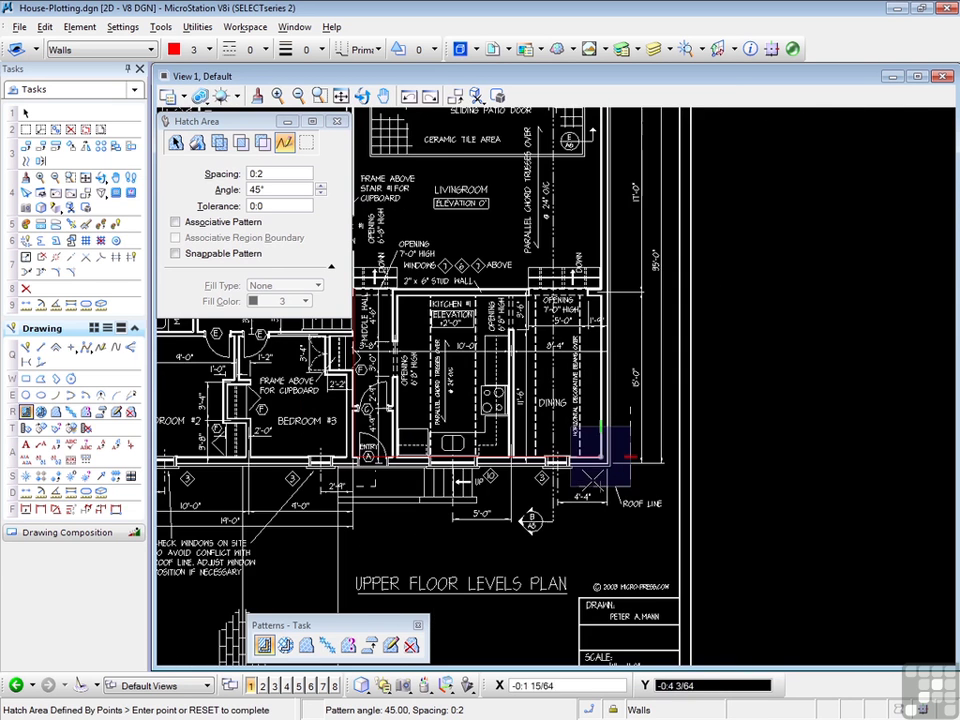
scroll(611, 462, up, 6)
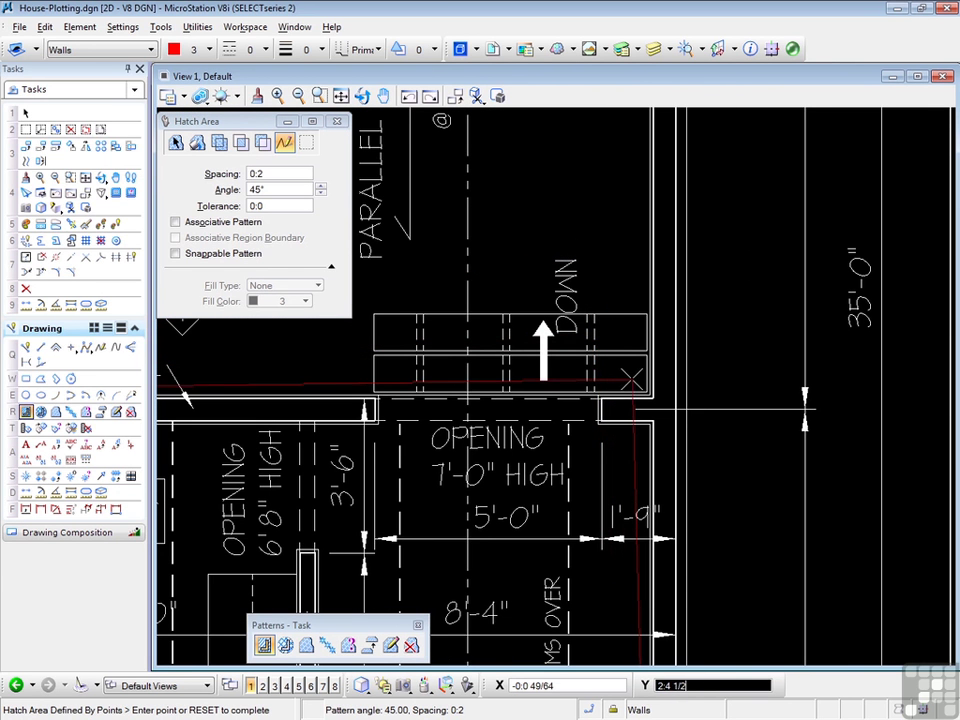
scroll(648, 388, up, 3)
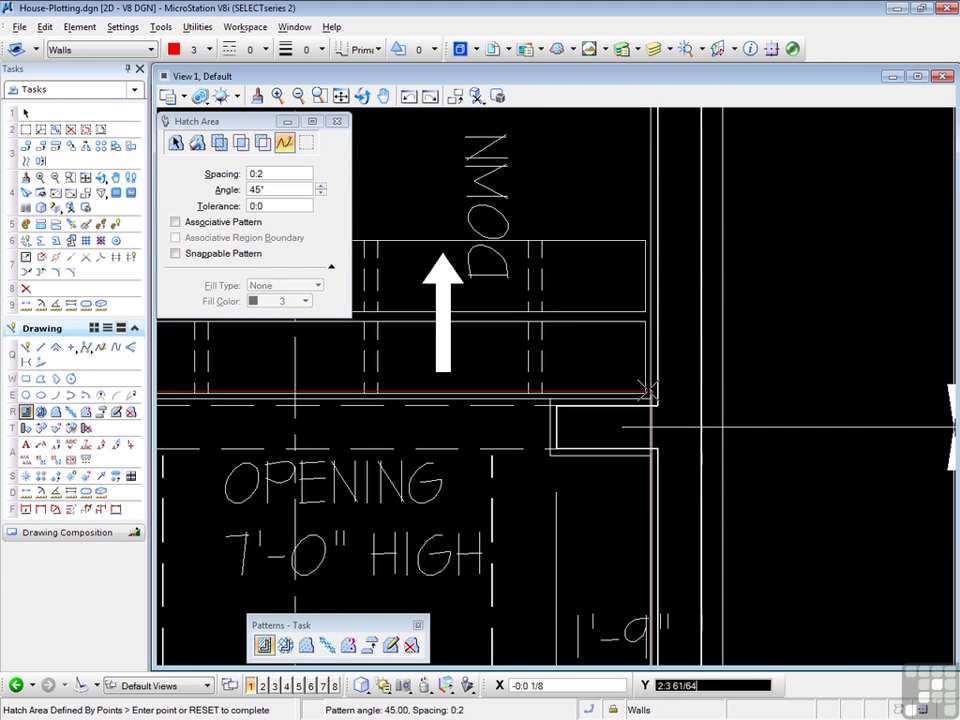
click(650, 397)
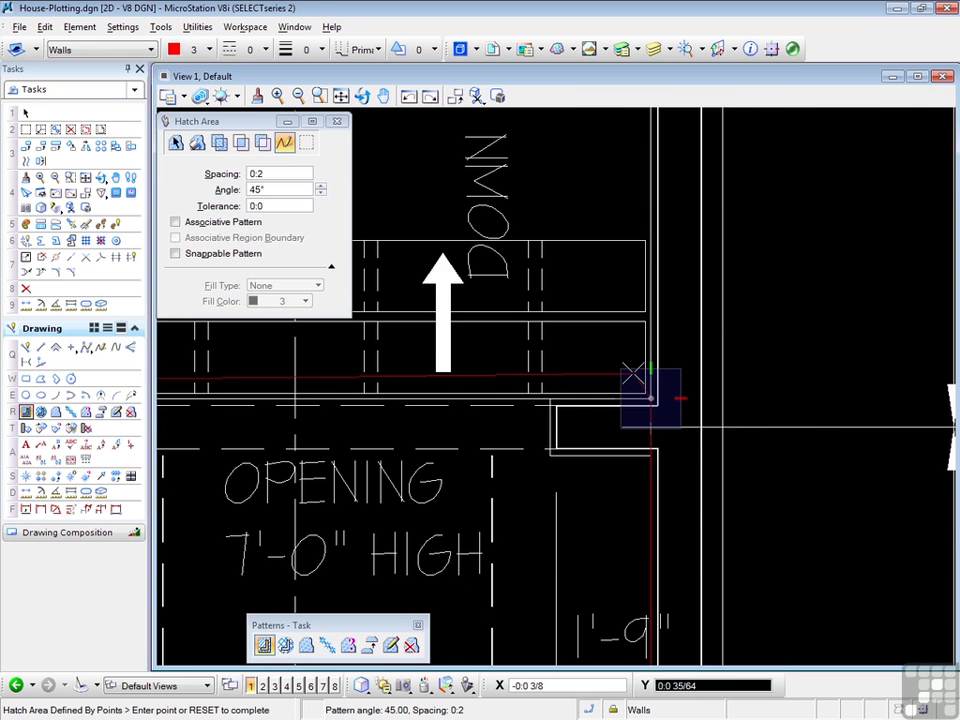
right_click(650, 397)
scroll(720, 250, down, 5)
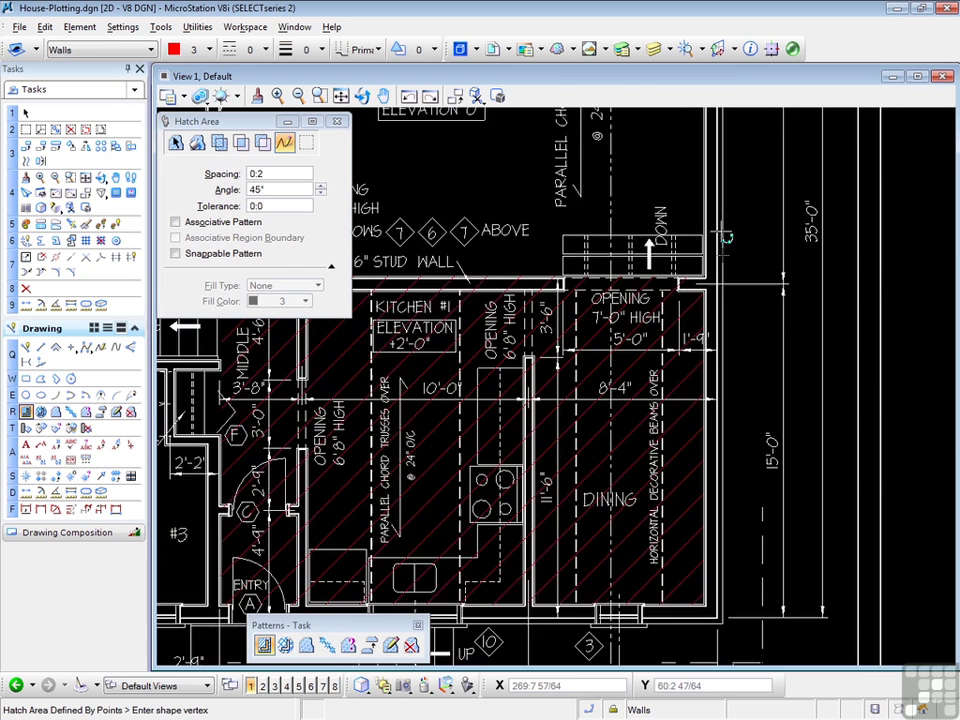
scroll(737, 231, down, 1)
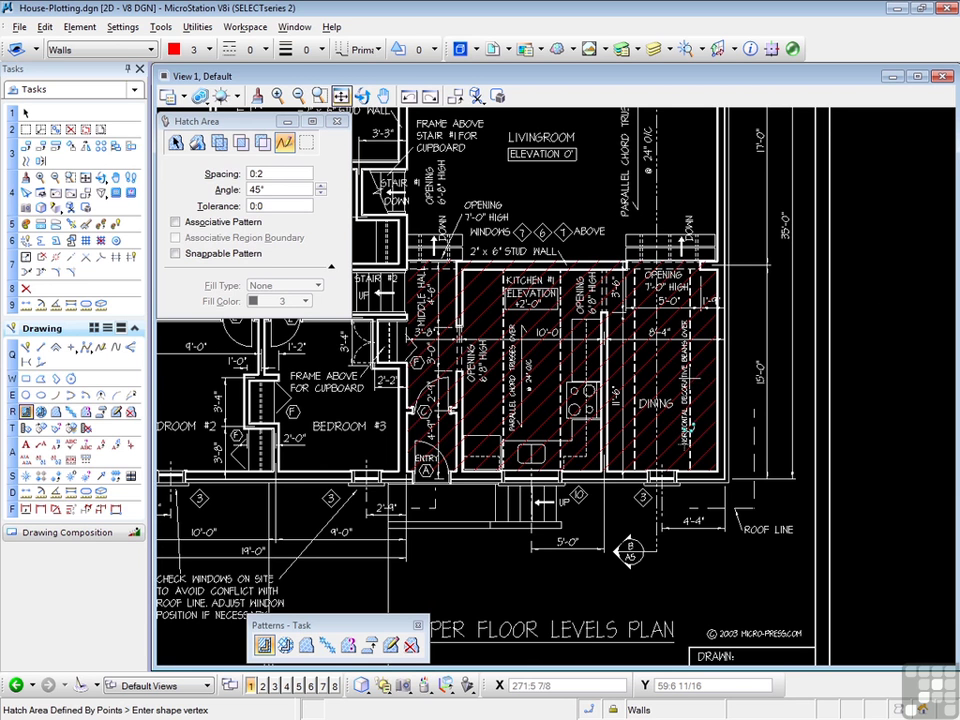
- Return to Mod 10 V8i.dgn and start Hatch Area at 0.3 spacing, 45°
click(20, 28)
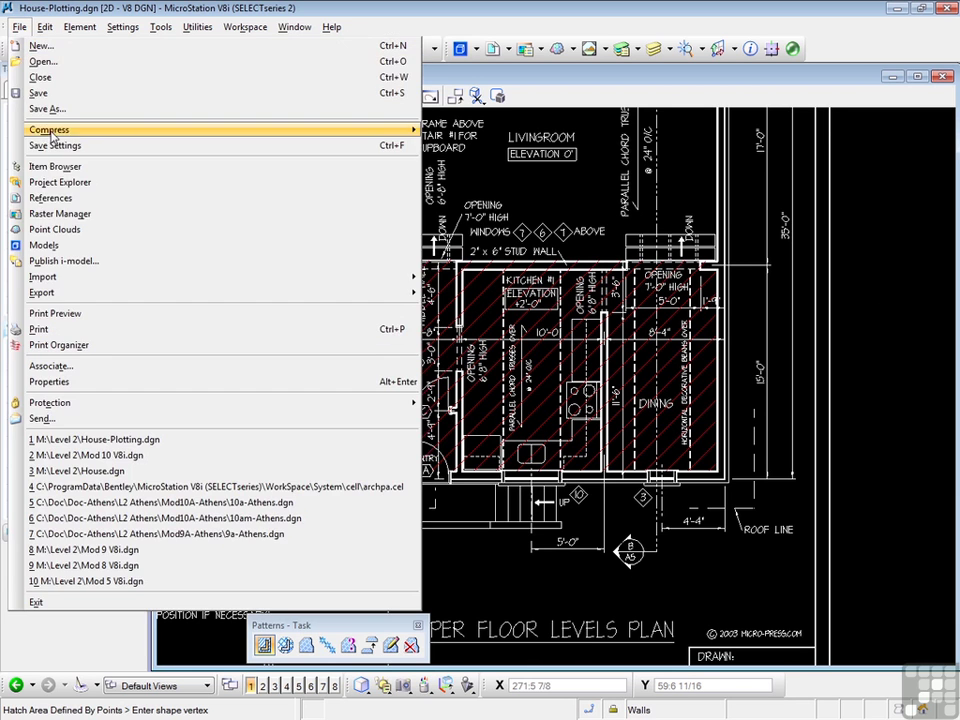
key(Escape)
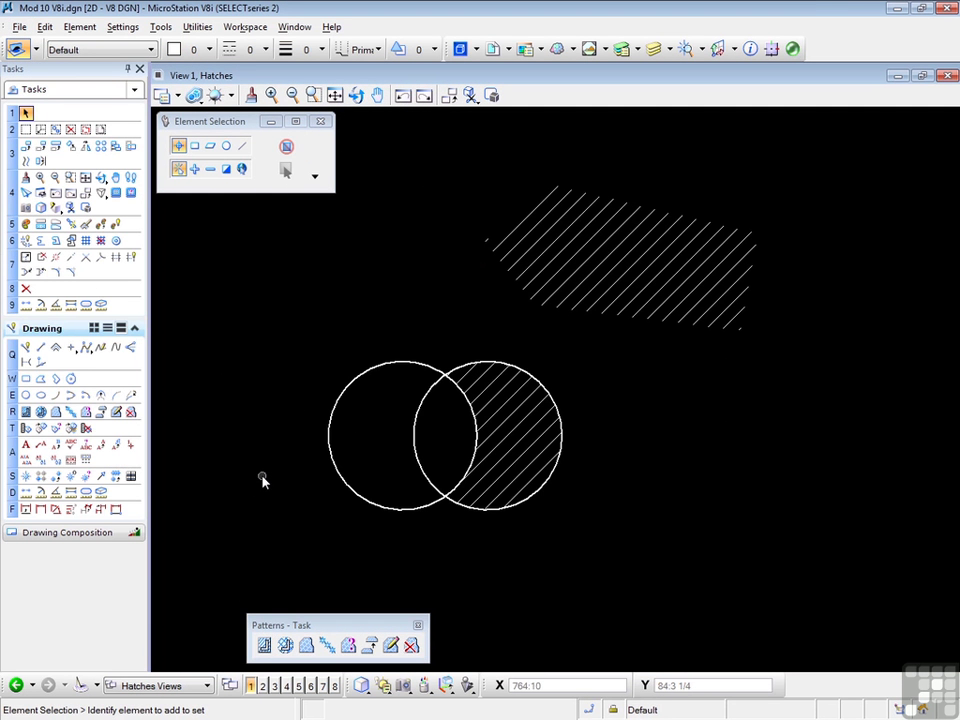
click(263, 645)
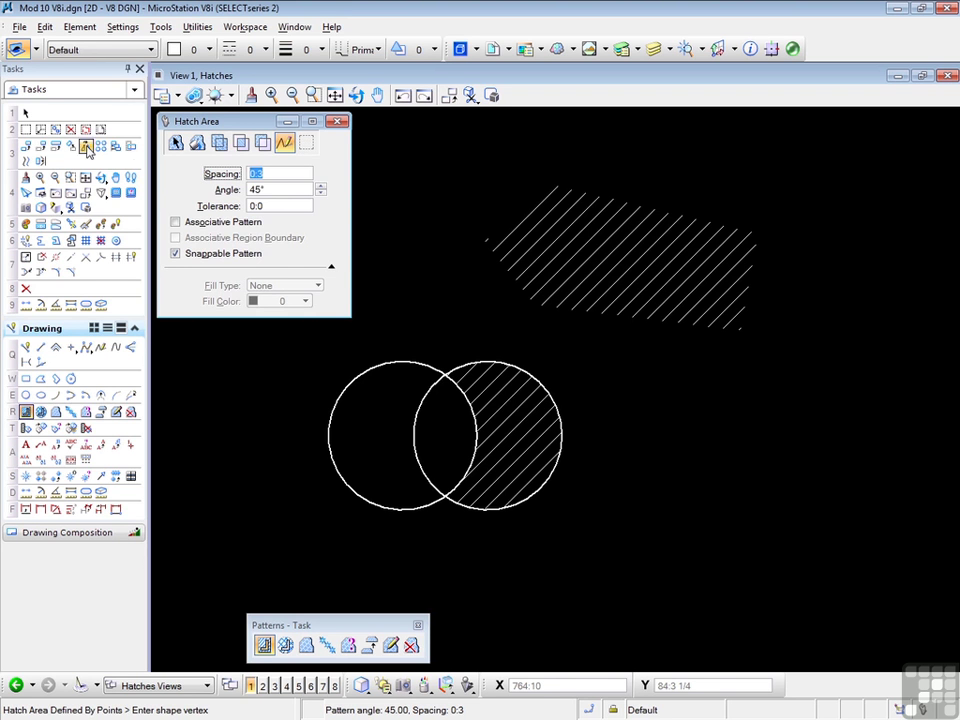
- Place a rectangular block fence to the right of the circles
click(26, 129)
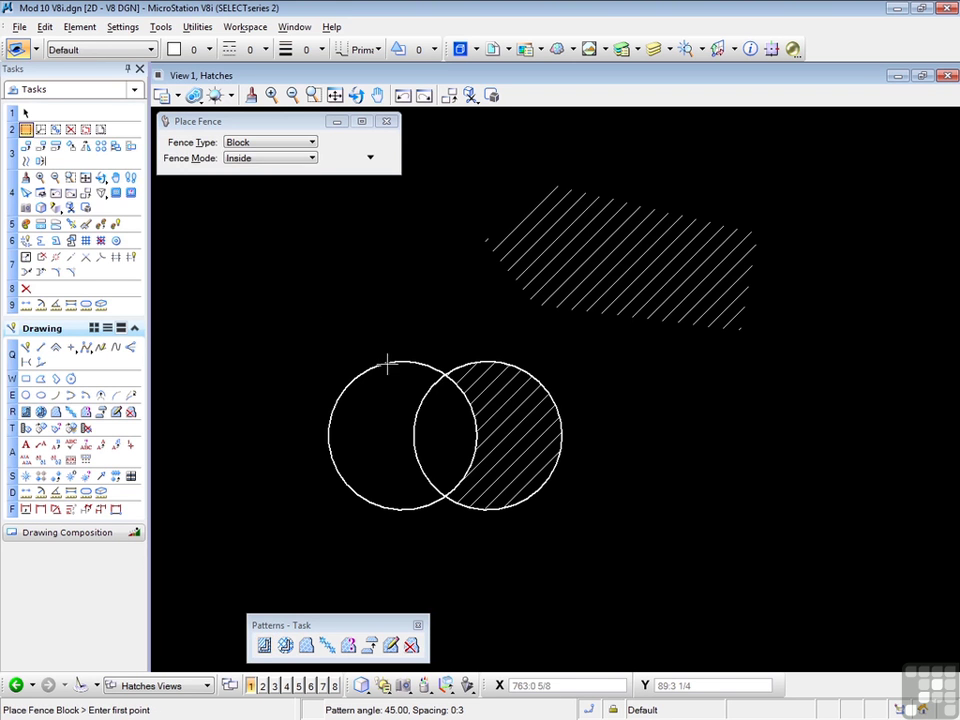
click(638, 392)
click(812, 541)
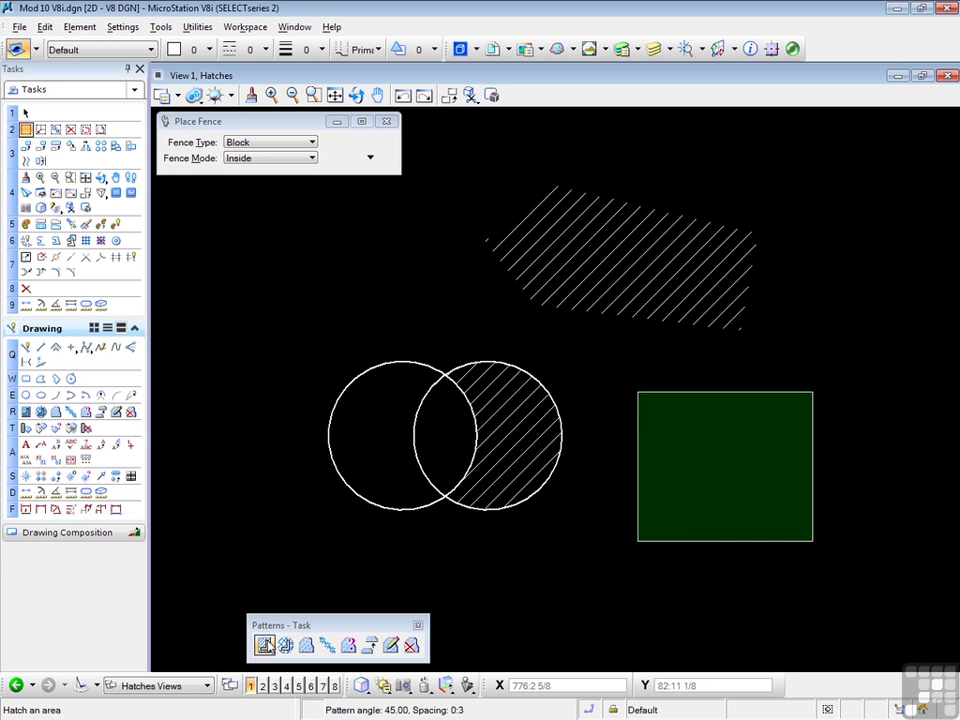
- Hatch the fence contents with 45° lines at 0.3 spacing using the Fence method
click(265, 645)
click(307, 143)
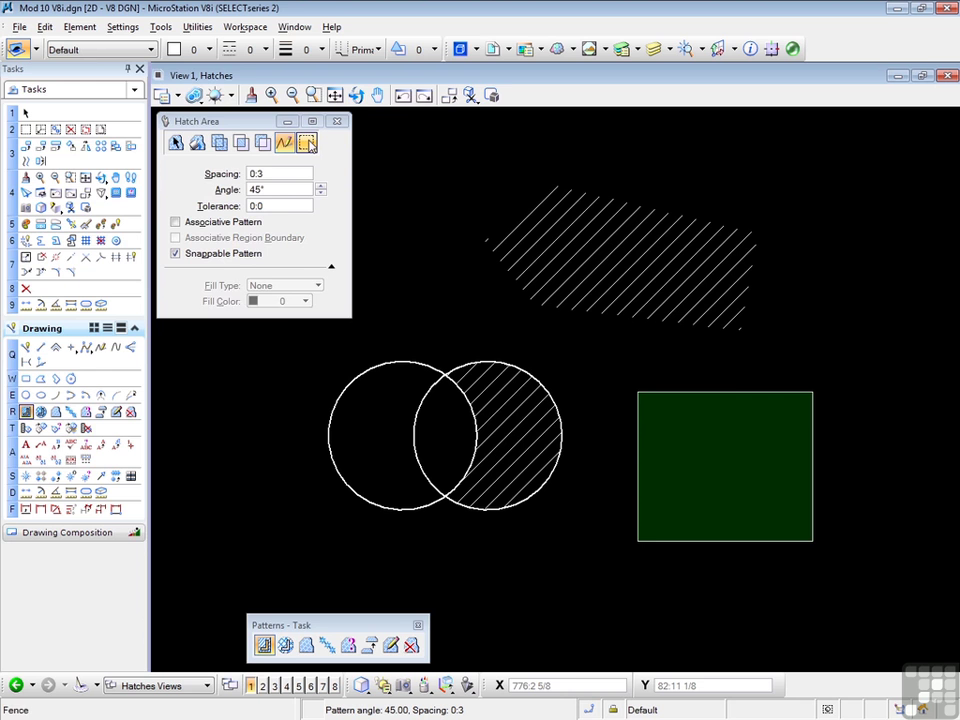
click(307, 143)
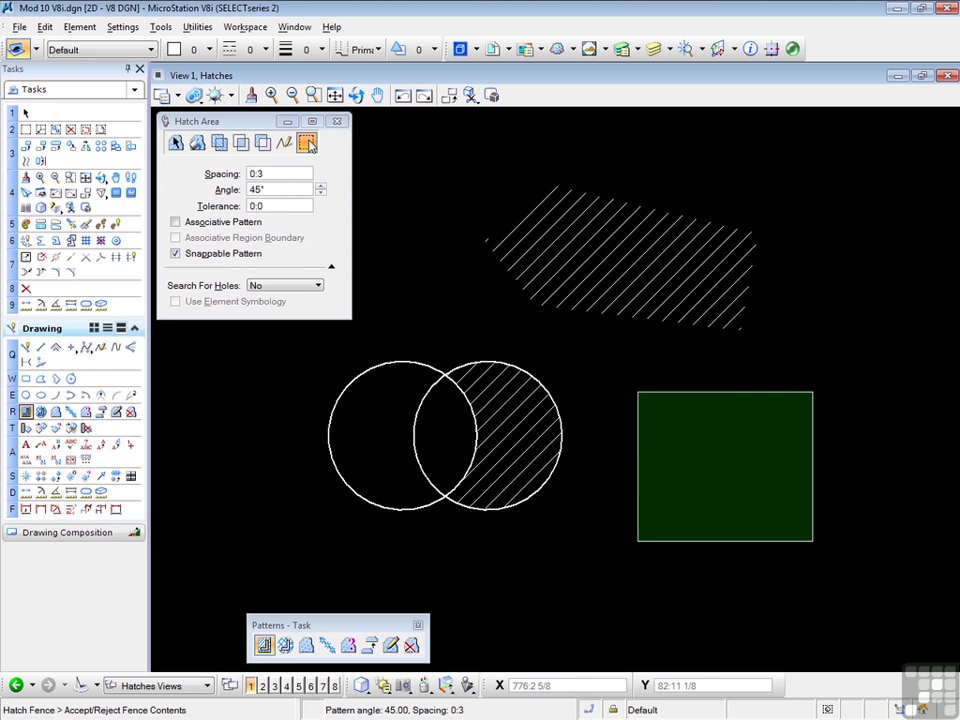
click(715, 459)
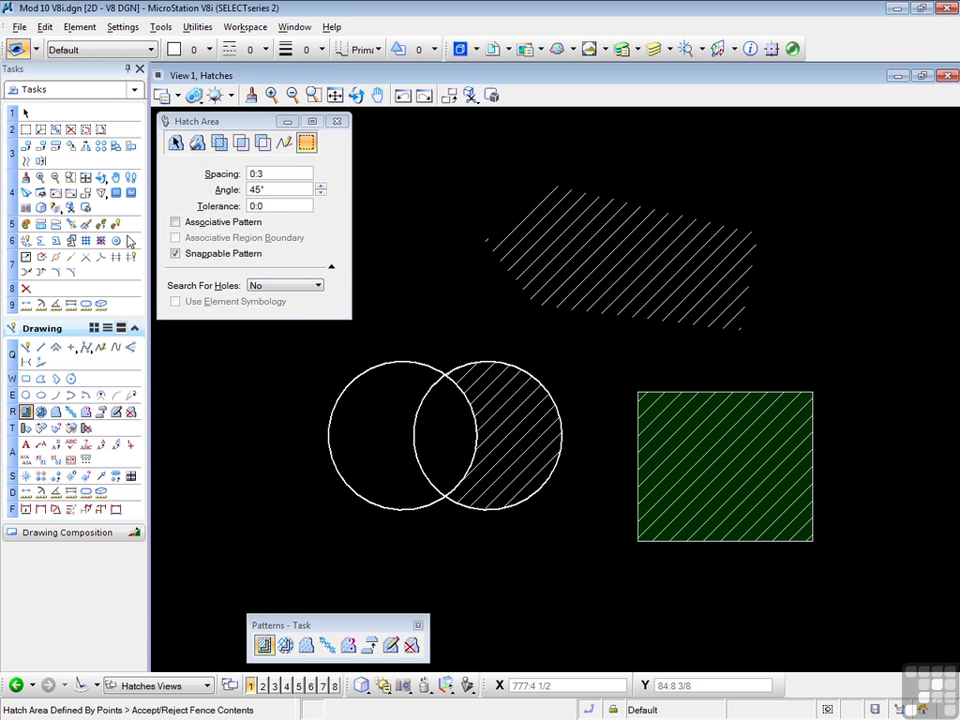
- Reselect Place Fence to clear the old fence, leaving the rectangle's 45° hatch lines without a boundary
click(26, 129)
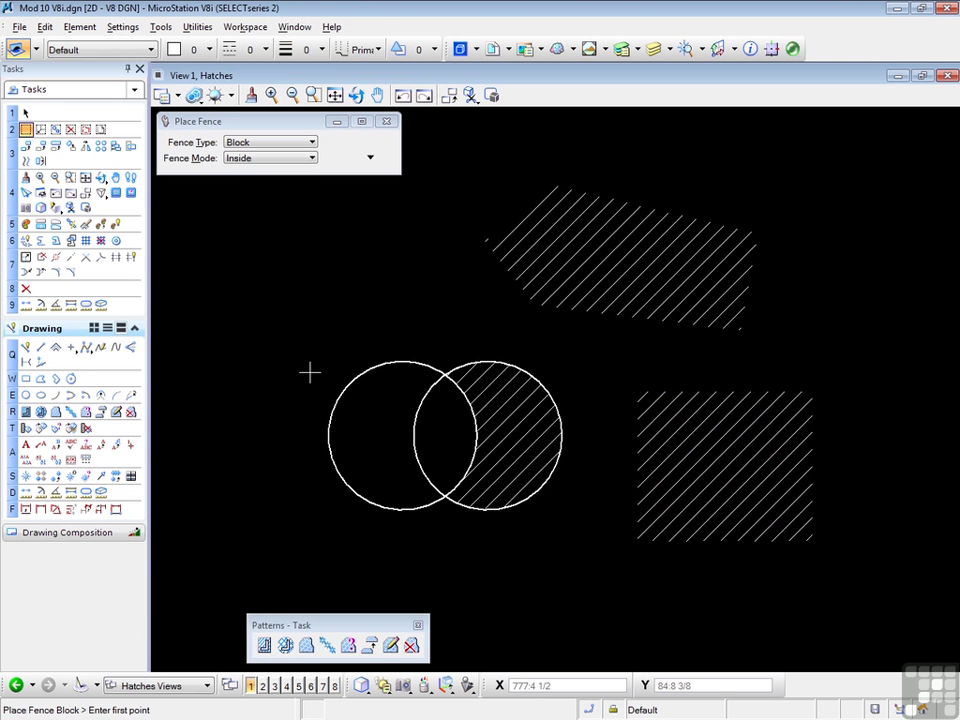